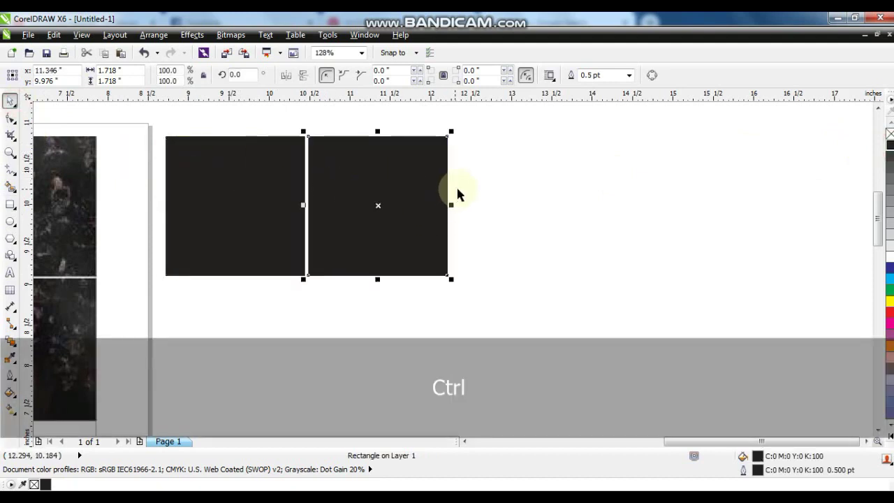
Repeat the black square's duplication twice to complete an evenly spaced row of four squares
key(F3)
key(F3)
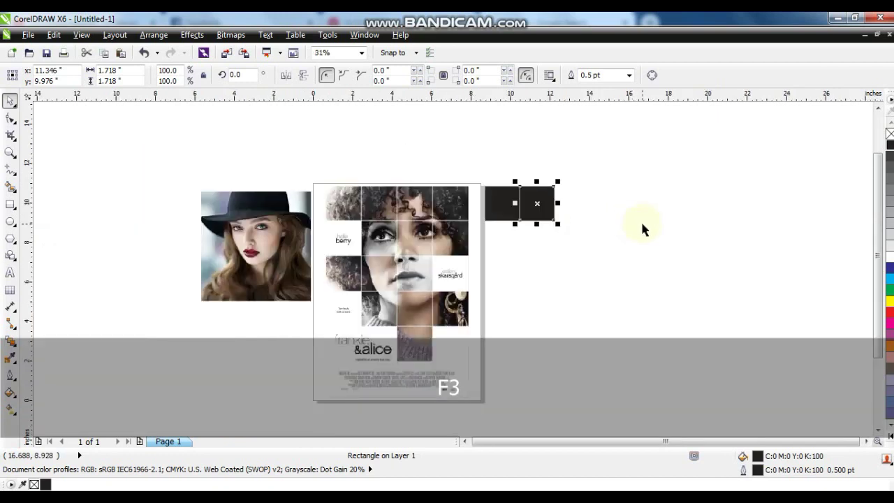
key(ctrl+r)
key(ctrl+r)
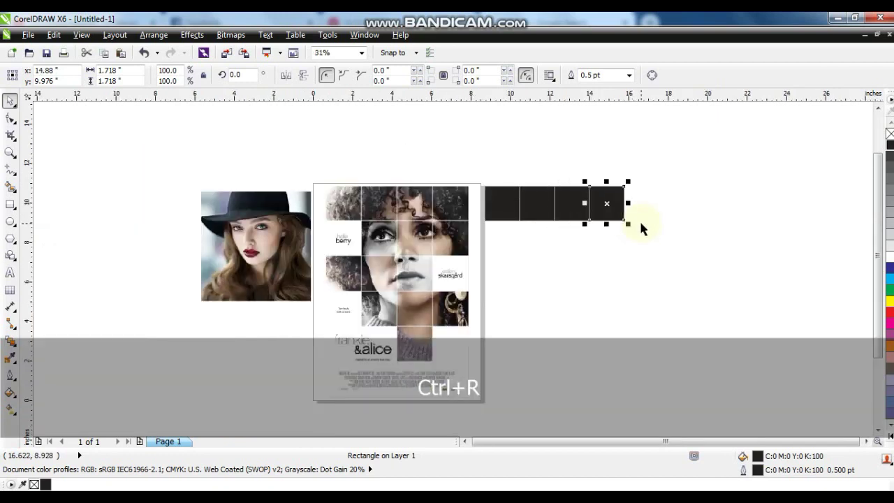
Duplicate the row of four squares downward with the same narrow gap to build a grid of five rows
drag(672, 174, 472, 241)
key(shift+F2)
key(F3)
drag(523, 230, 514, 344)
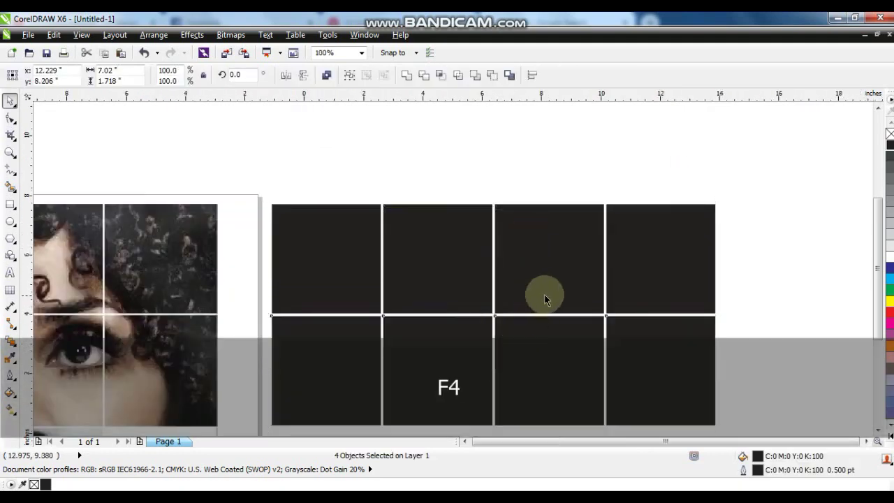
key(F4)
key(ctrl+r)
key(ctrl+r)
key(ctrl+r)
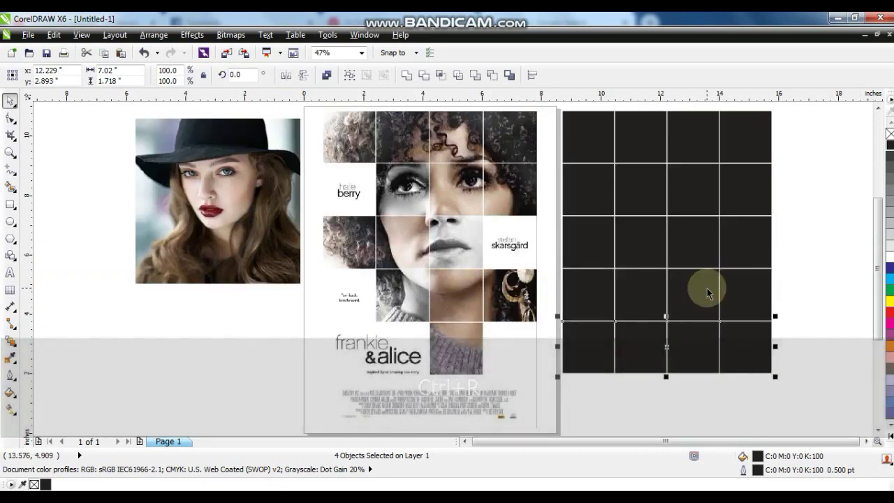
key(ctrl+r)
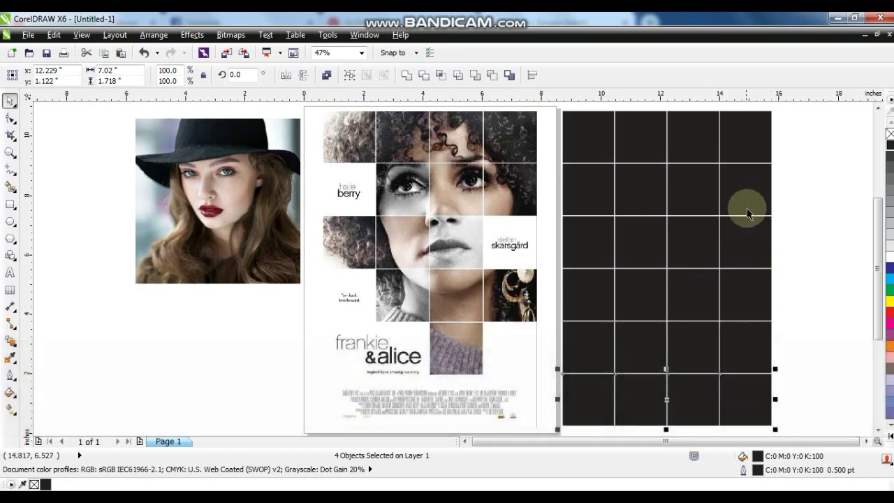
key(ctrl+z)
Weld all 20 black squares into a single curve and remove its fill
click(810, 245)
drag(784, 107, 547, 384)
drag(793, 108, 558, 386)
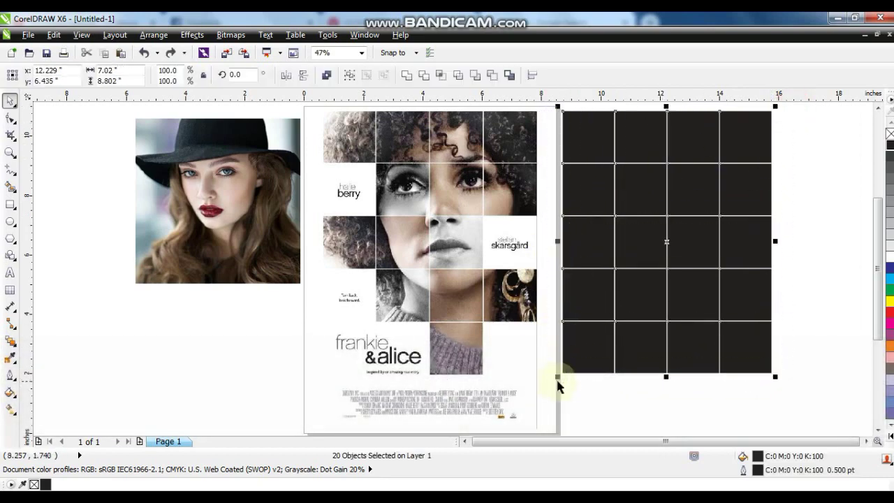
click(408, 76)
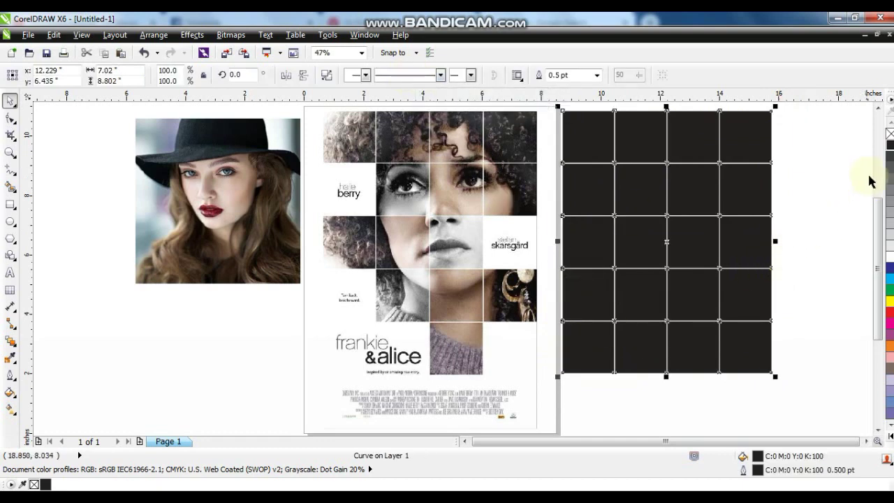
click(891, 134)
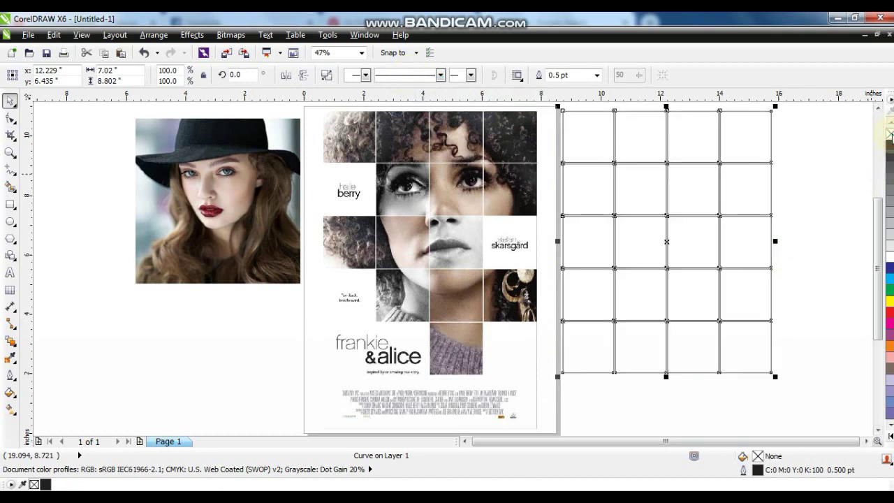
Move the hat portrait photo over the empty grid and enlarge it proportionally to about 9.016 inches square
click(799, 178)
drag(227, 232, 700, 220)
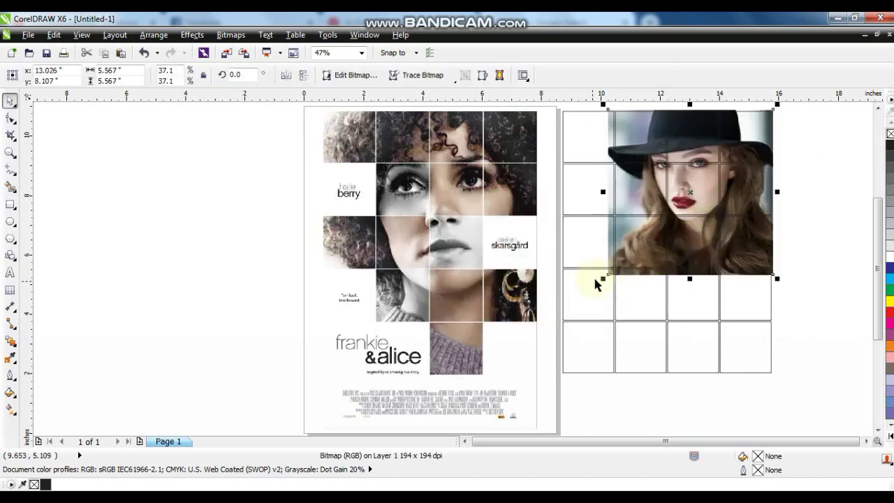
drag(603, 280, 499, 382)
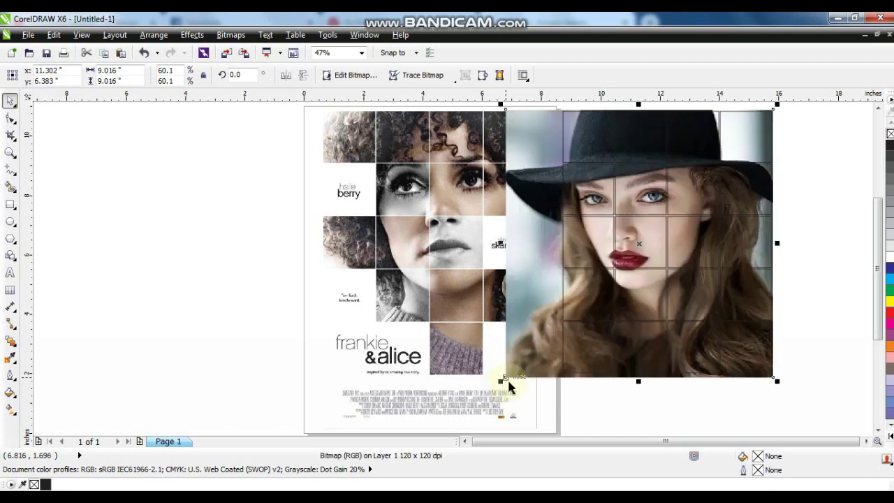
Mirror the portrait photo horizontally and nudge it right and slightly up so the face is centred on the grid
click(287, 76)
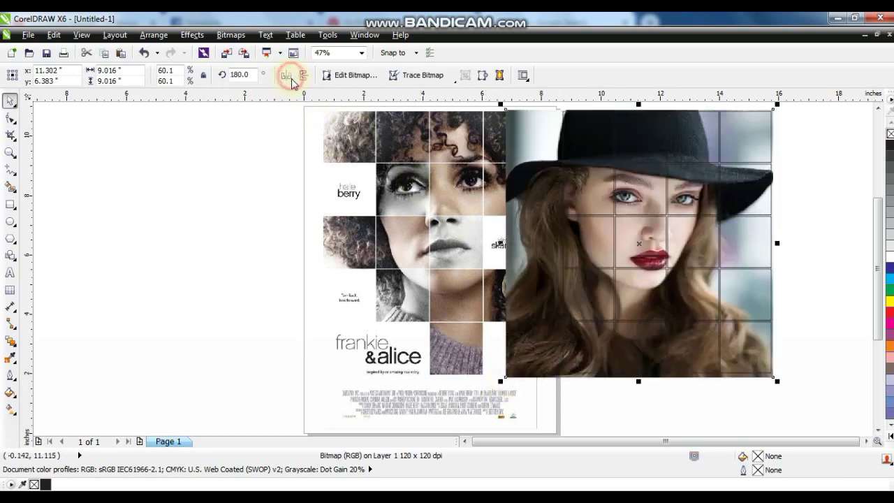
key(Right)
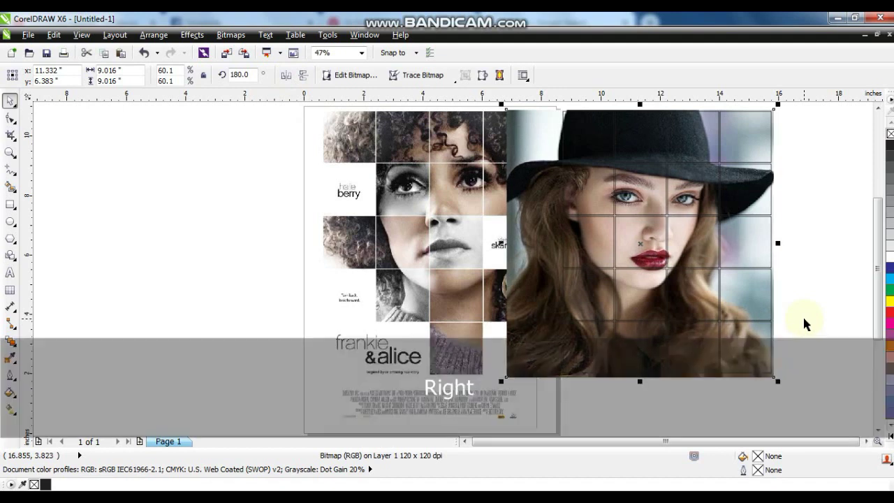
key(Right)
key(Right)
key(Right)
key(Right)
key(Right)
key(Right)
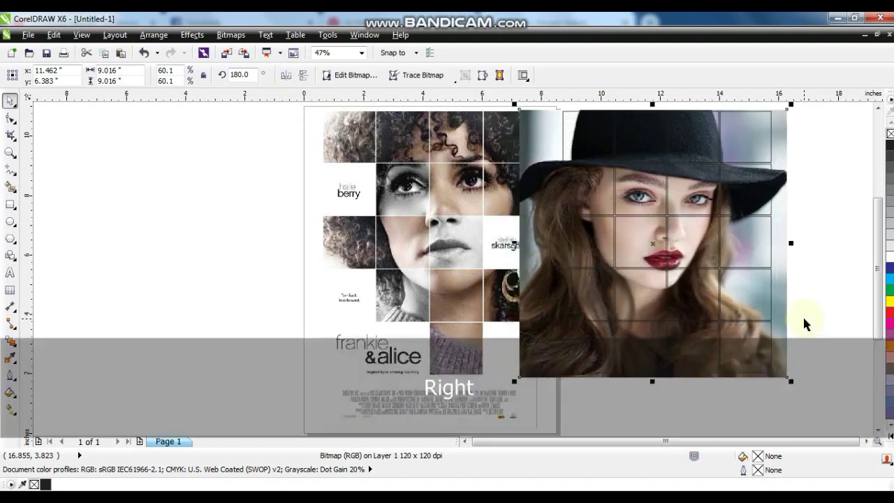
key(Right)
key(Right)
key(Right)
key(Right)
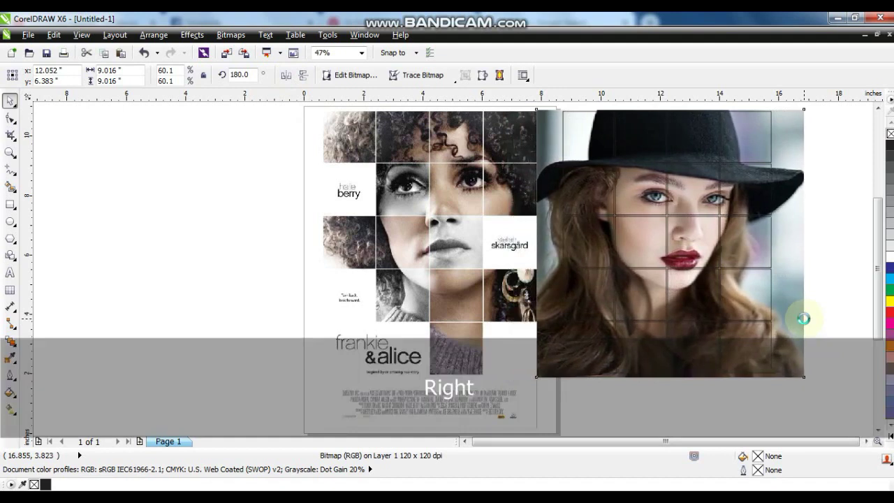
key(Up)
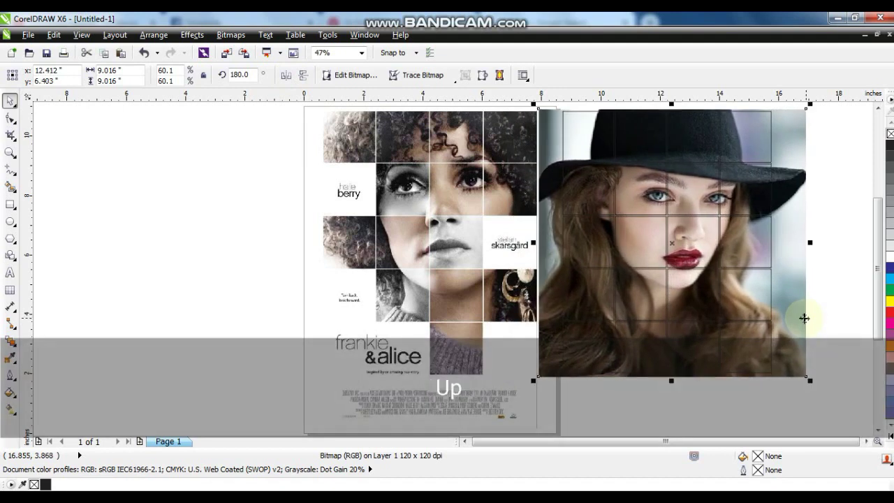
key(Up)
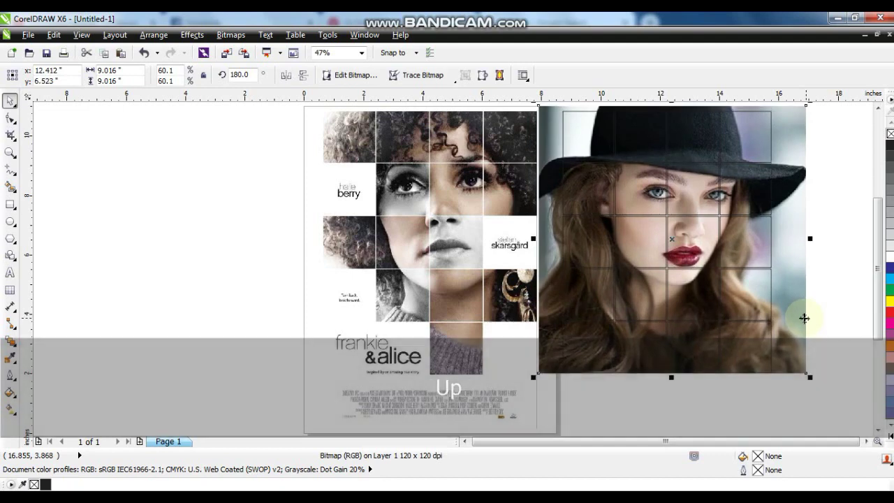
PowerClip the portrait photo inside the grid curve and remove the grid's outline
click(194, 36)
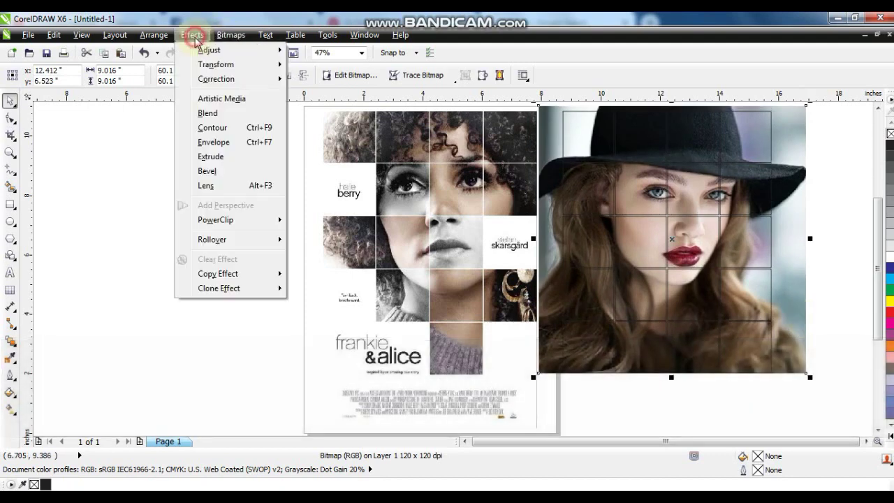
mouse_move(231, 220)
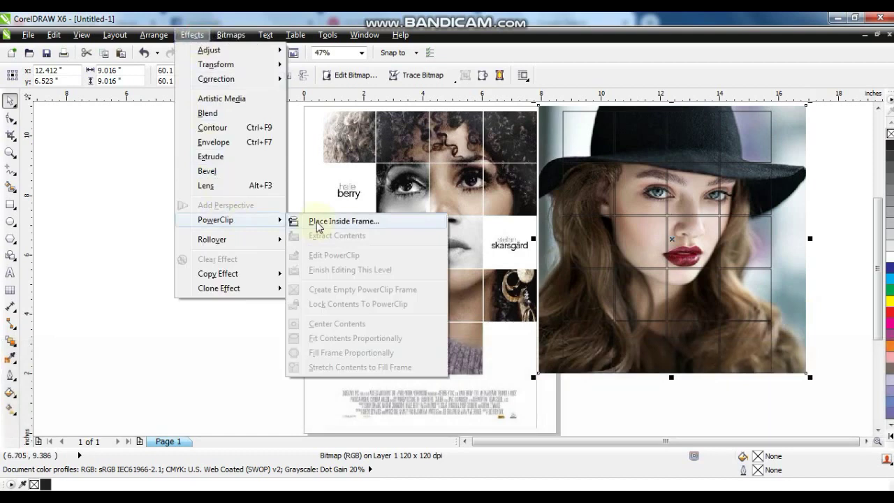
click(316, 222)
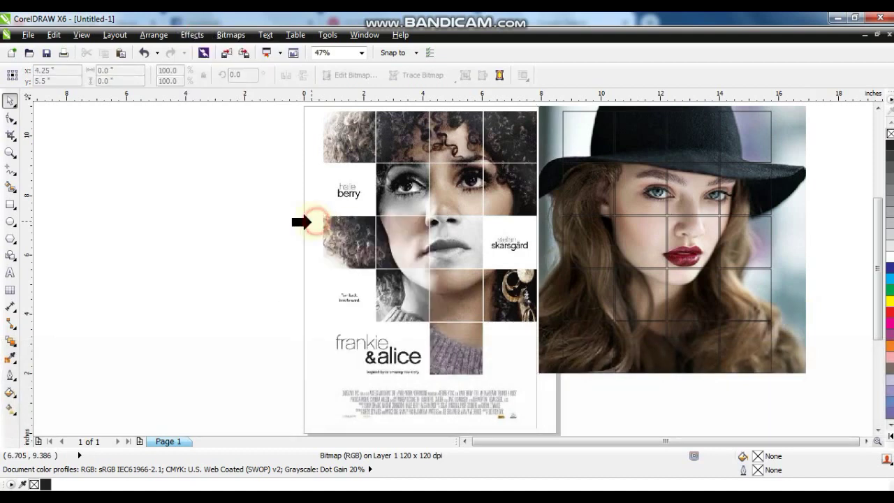
click(765, 112)
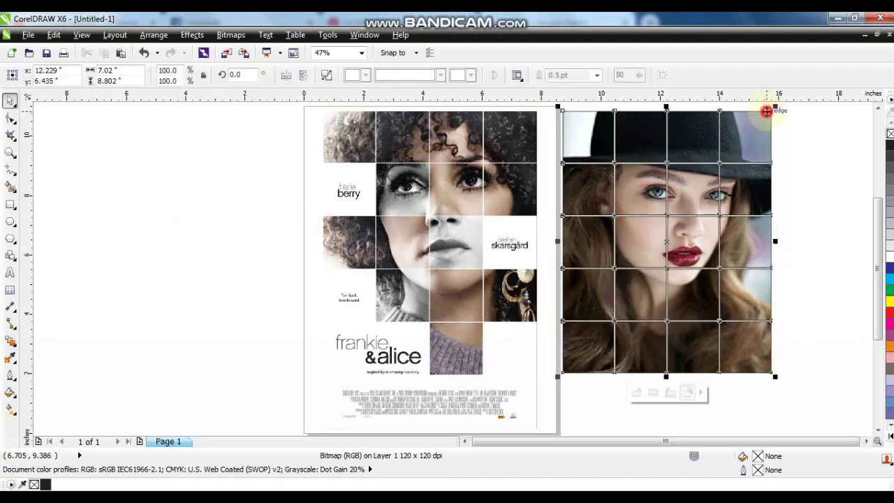
click(829, 164)
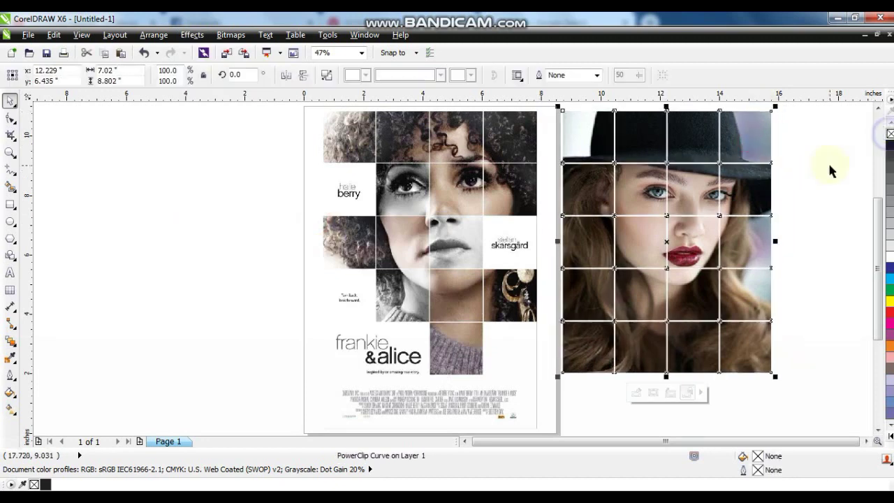
Break the PowerClip photo grid apart into separate square tiles
click(705, 211)
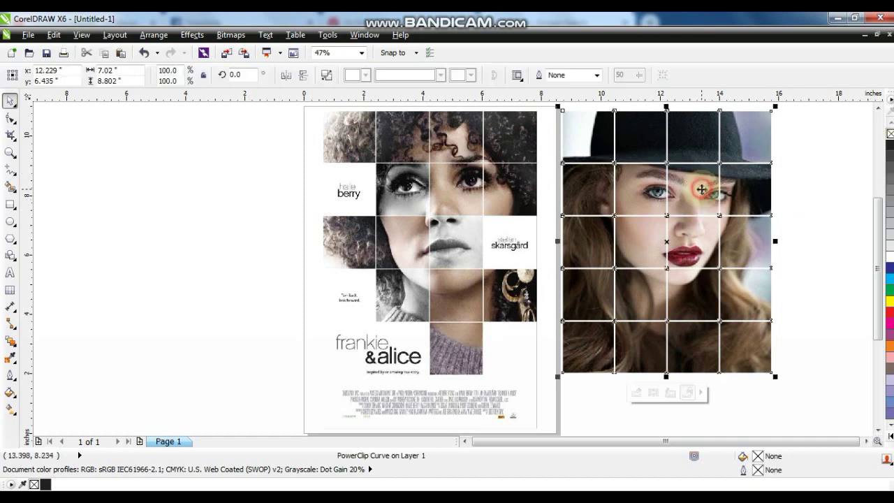
click(324, 77)
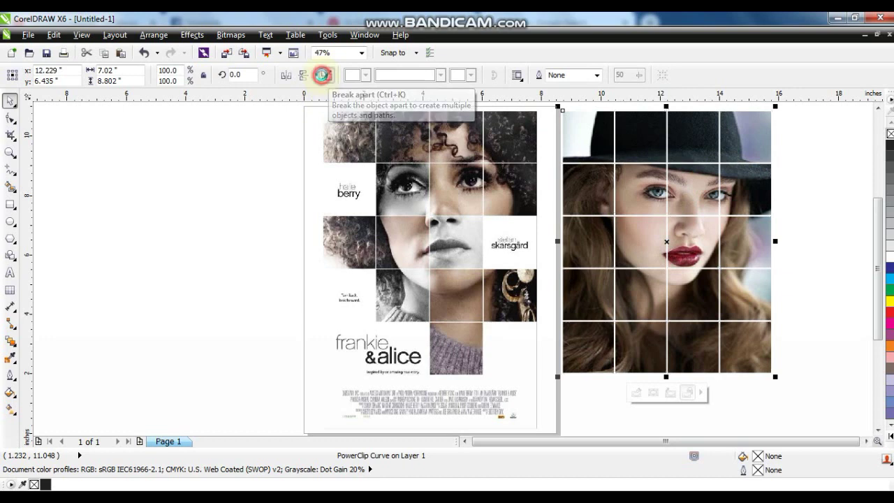
click(233, 190)
Delete the first tile in rows two, four and five, the fourth in rows three and five, and the second in row five
click(590, 195)
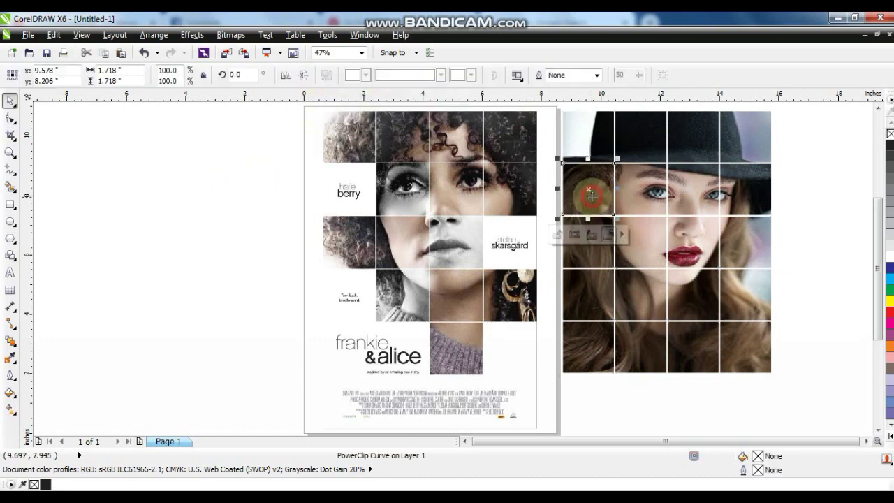
key(Delete)
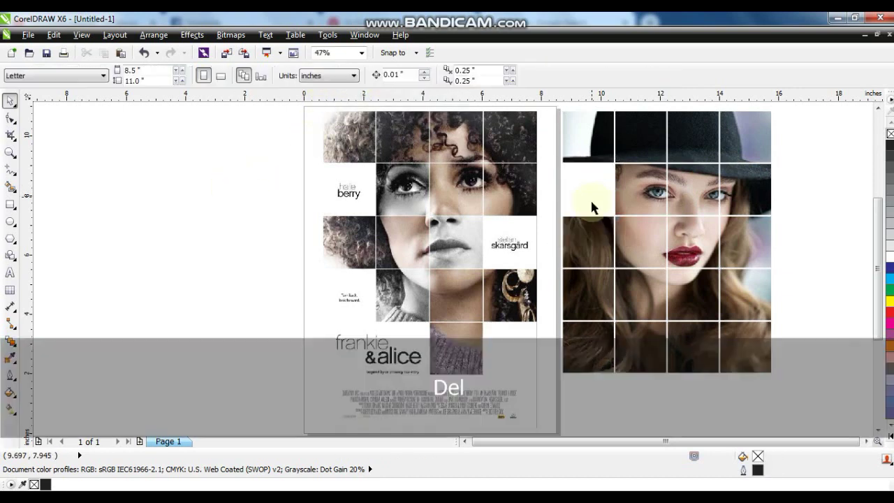
click(748, 246)
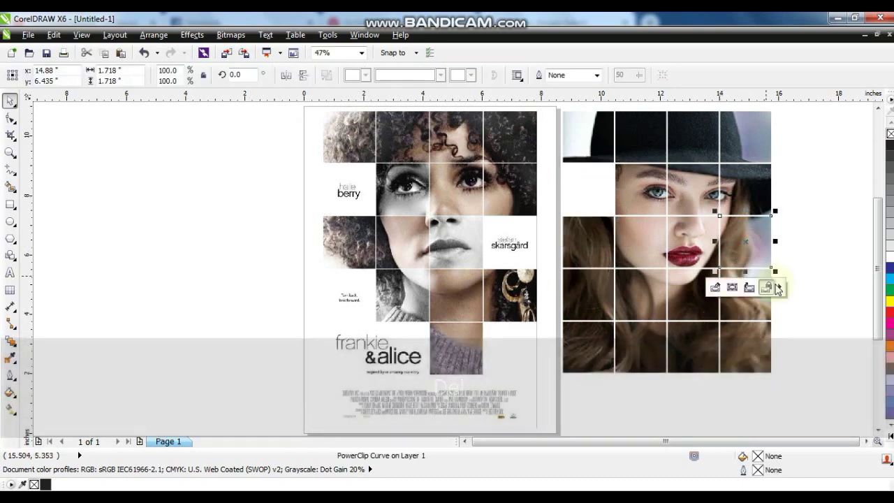
key(Delete)
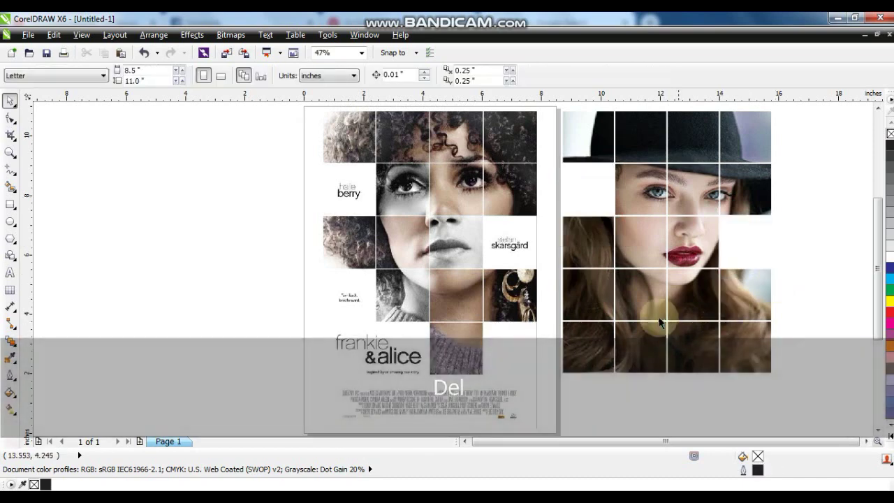
click(584, 300)
key(Delete)
click(582, 356)
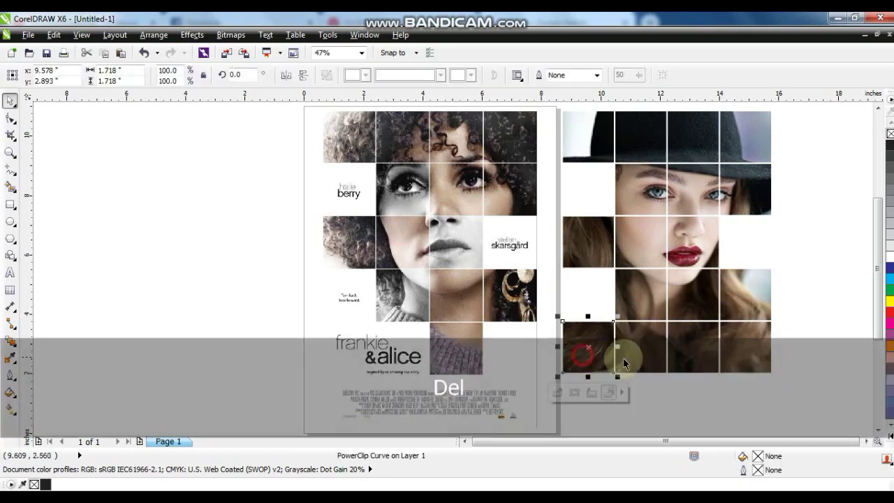
key(Delete)
click(649, 357)
key(Delete)
click(742, 358)
key(Delete)
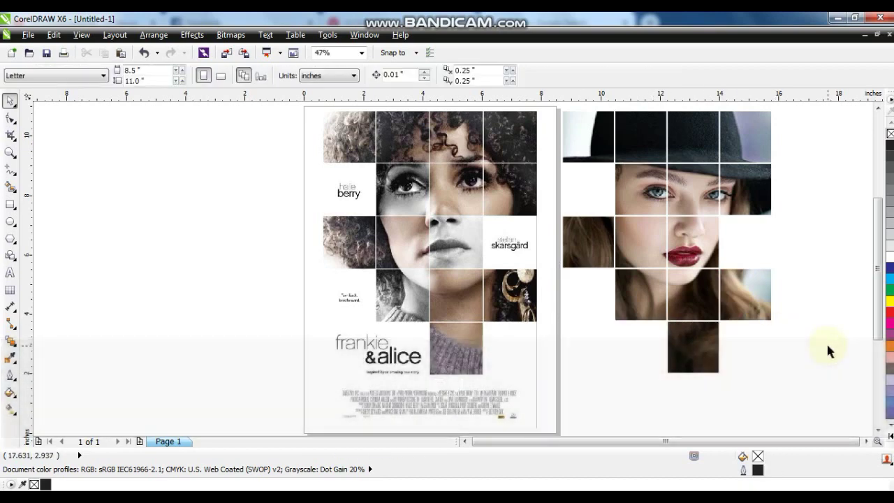
Try to convert three alternating face tiles together to a 300 dpi Grayscale (8-bit) bitmap with a transparent background
click(648, 295)
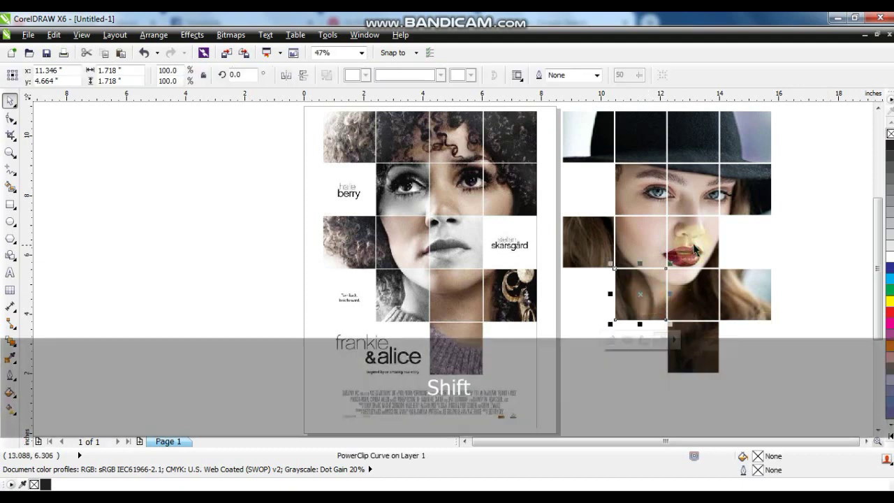
shift+click(693, 244)
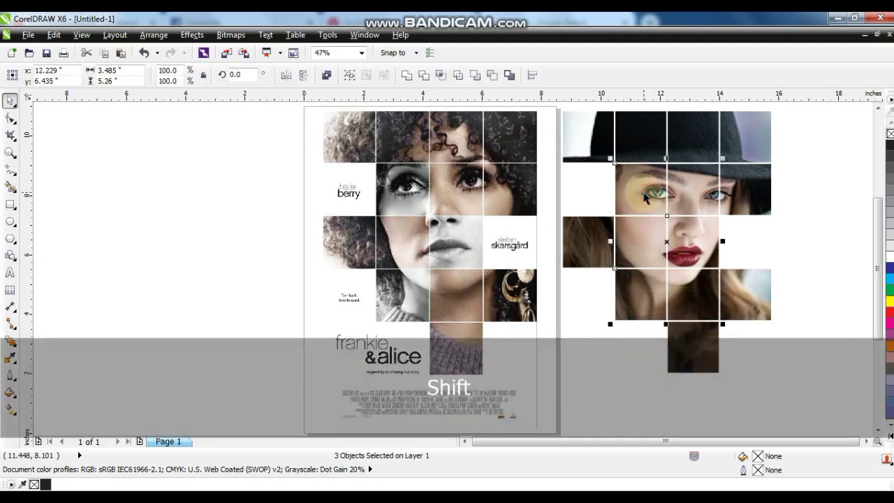
click(231, 35)
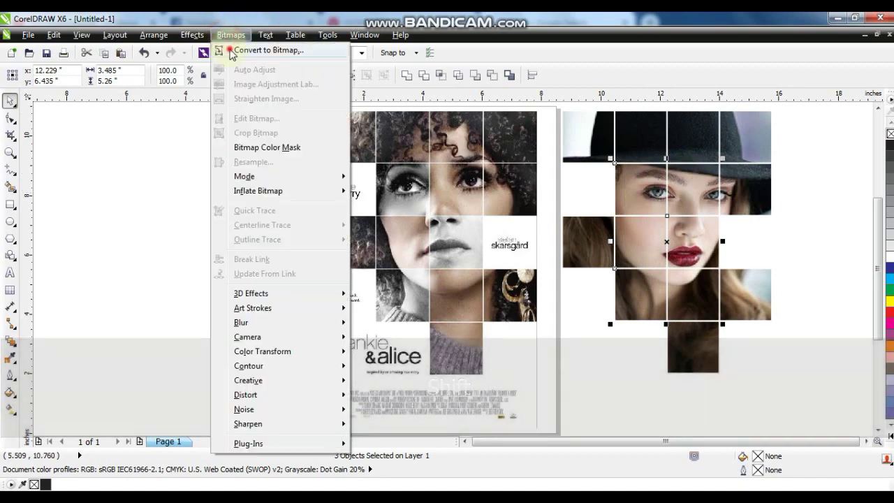
click(231, 50)
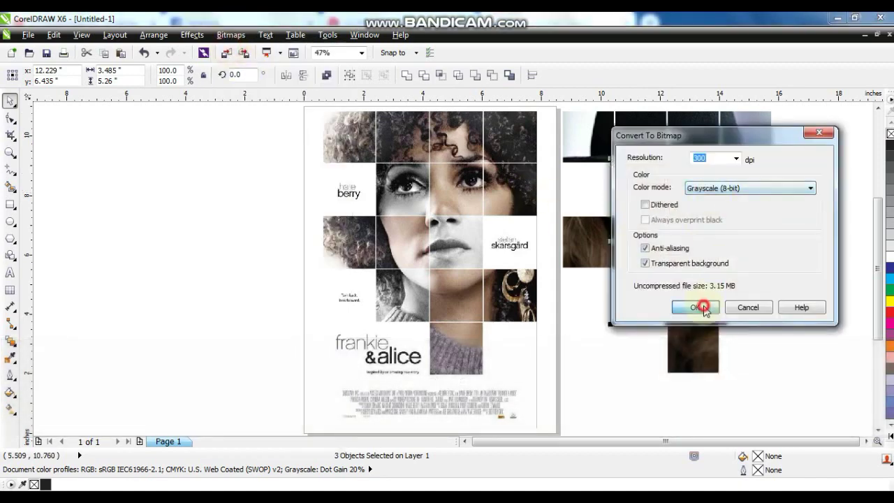
click(700, 307)
click(850, 282)
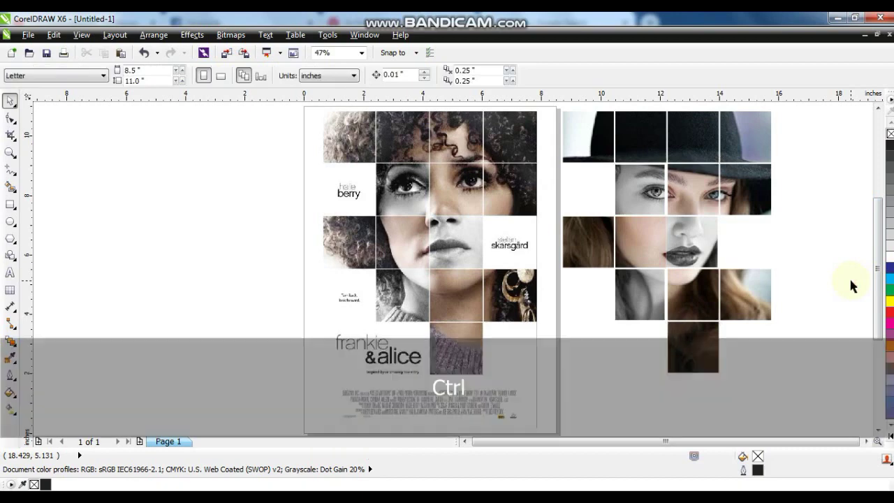
key(ctrl+z)
Convert only the mouth tile in the third row to a Grayscale (8-bit) bitmap
click(808, 259)
click(712, 245)
click(231, 34)
click(237, 51)
click(697, 305)
Convert the second-column tiles in rows two and four to 300 dpi Grayscale (8-bit) bitmaps, one at a time
click(618, 189)
click(230, 34)
click(253, 51)
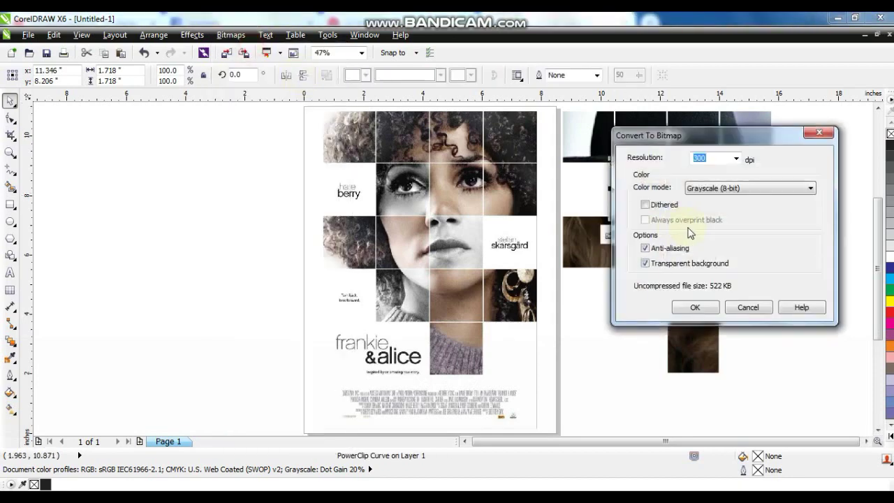
click(710, 307)
click(629, 276)
click(230, 35)
click(253, 51)
click(695, 306)
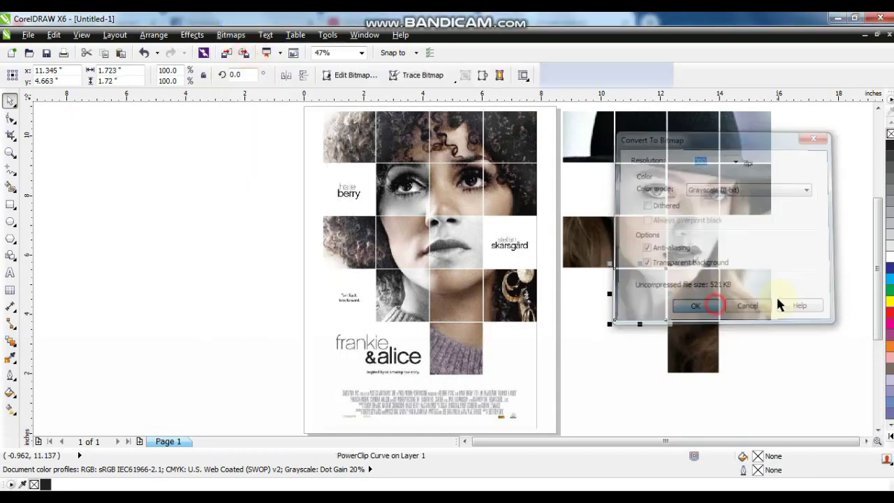
click(795, 296)
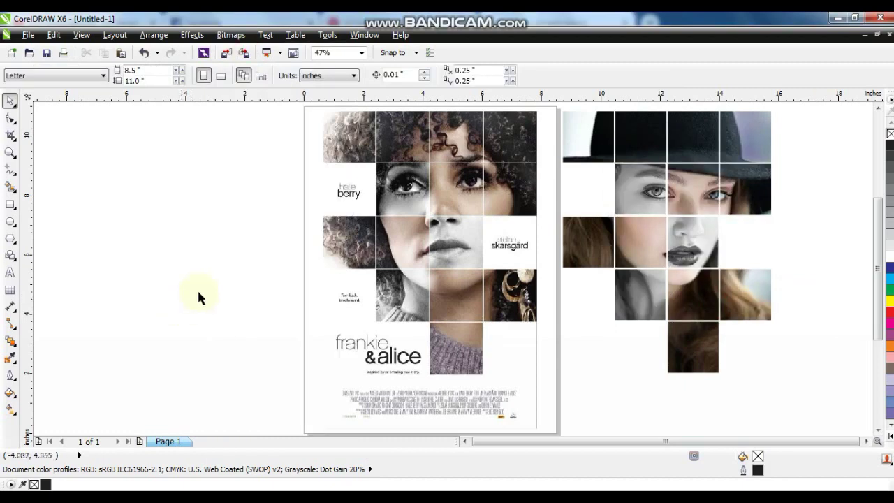
Add the artistic text "frankie" just above the title on the reference poster
click(9, 154)
drag(277, 222, 831, 413)
click(9, 272)
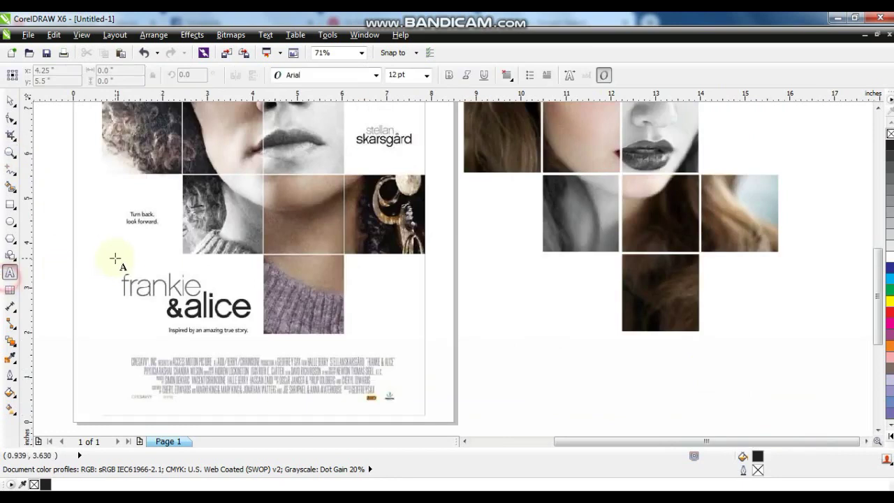
click(111, 257)
text(fra)
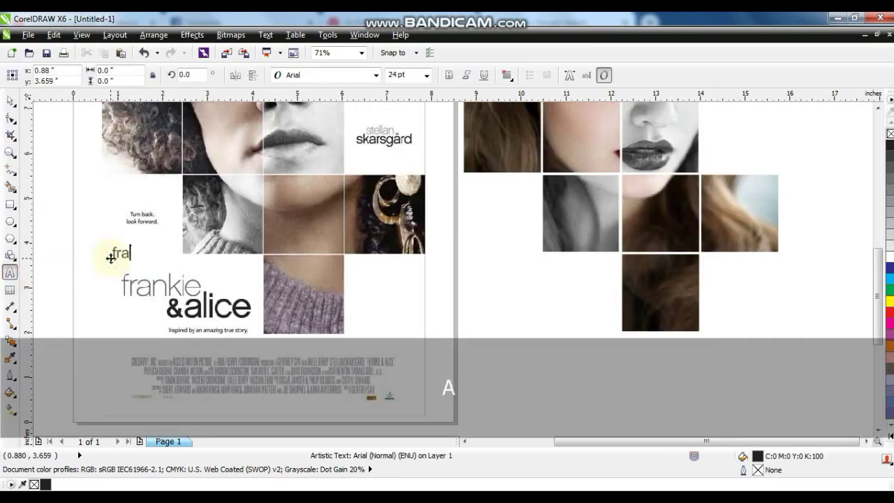
text(nkie)
key(Escape)
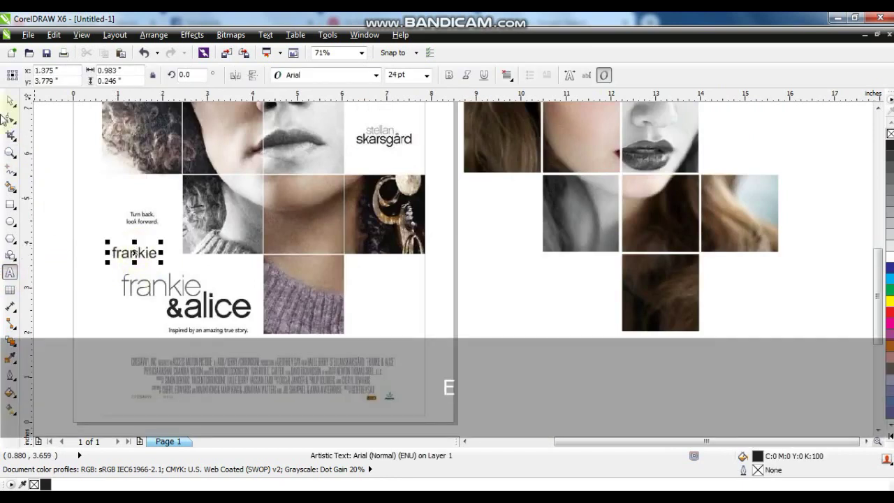
Set the font of the "frankie" text to Arial Narrow
click(12, 103)
click(354, 76)
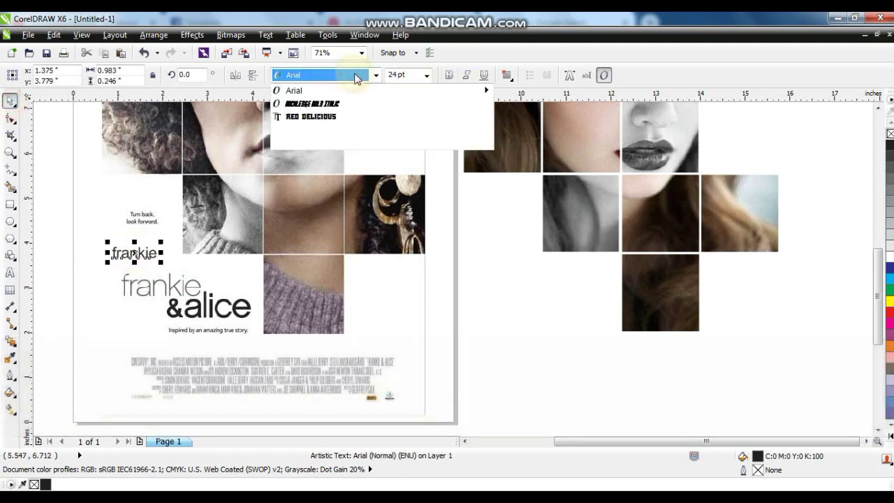
key(Down)
key(Down)
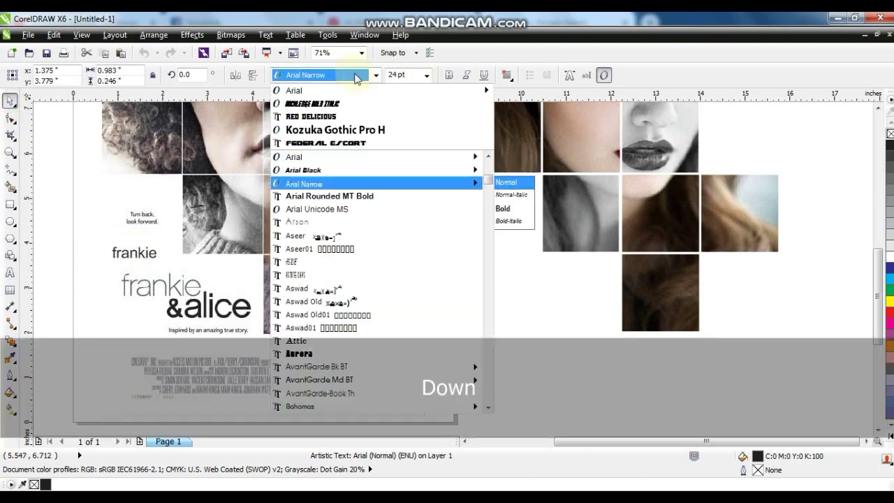
key(Return)
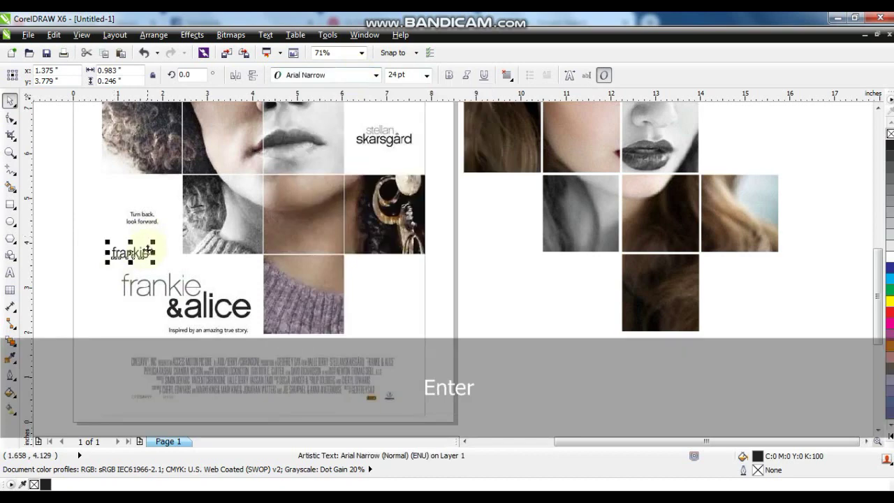
Enlarge the "frankie" text to about 60 pt in the blank area beside the fifth-row tile and set its font to Bell MT
drag(153, 241, 542, 276)
click(338, 82)
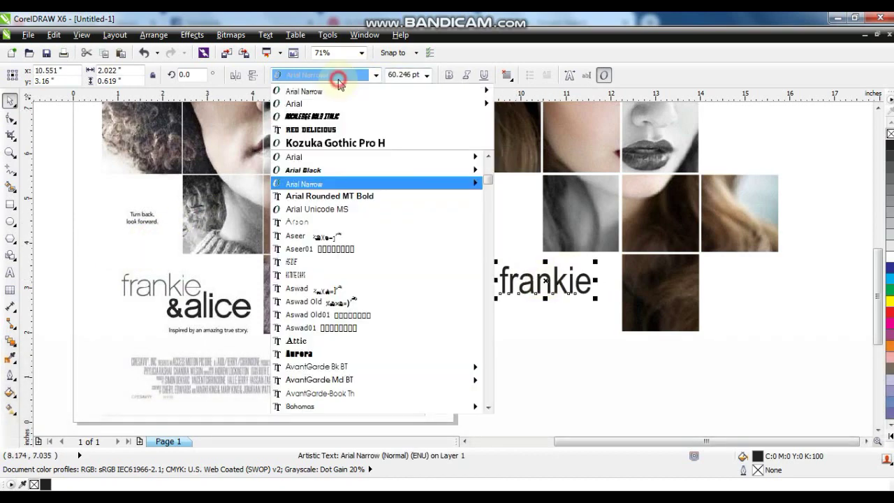
key(Down)
key(Down)
key(Down)
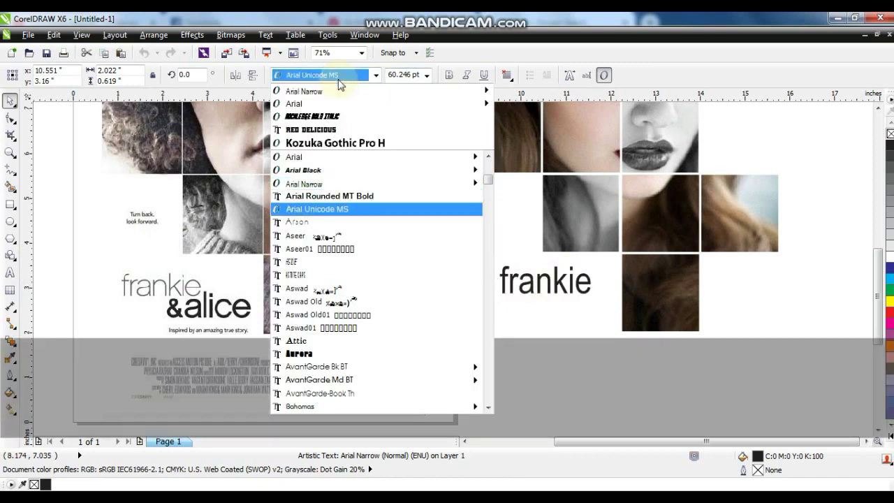
key(Down)
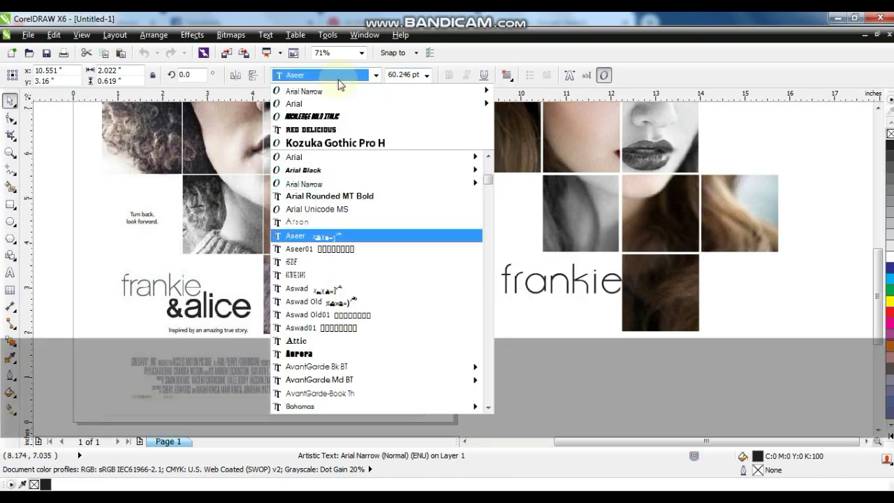
key(Down)
key(Down)
key(Down)
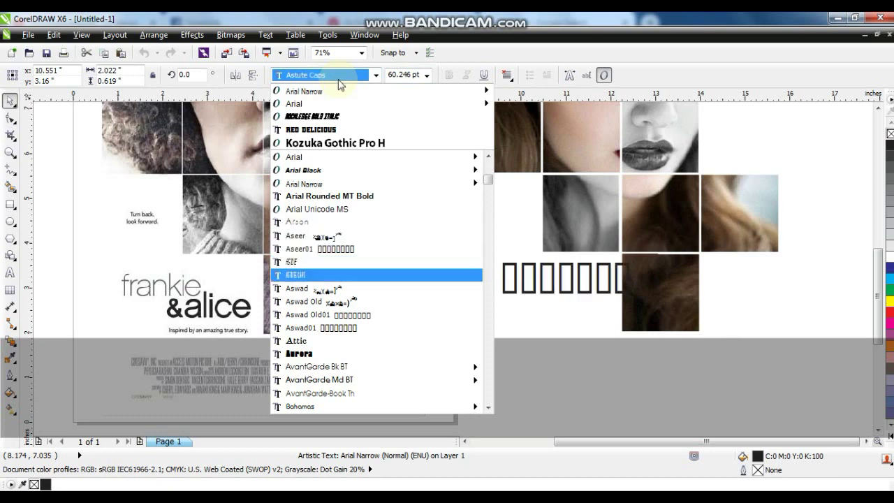
key(Down)
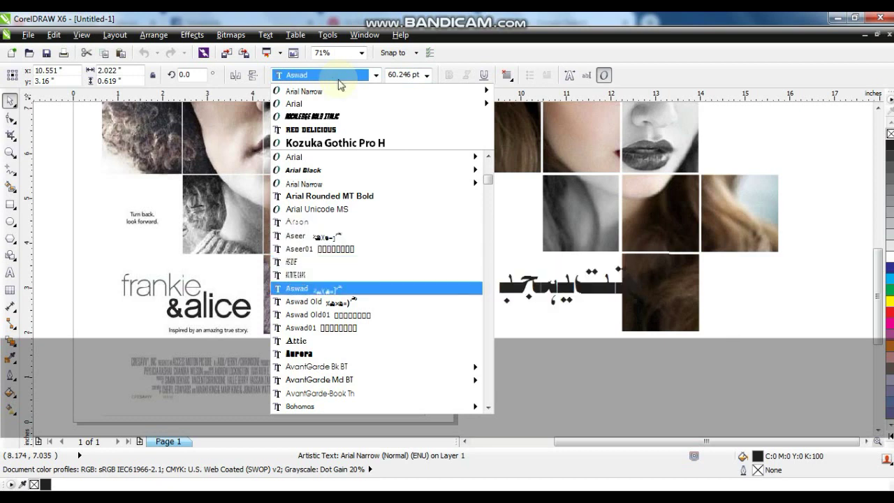
key(Down)
key(Down)
key(Down)
key(Down)
key(Down)
key(Down)
key(Down)
key(Down)
key(Down)
key(Down)
key(Down)
key(Down)
key(Down)
key(Down)
key(Down)
key(Down)
key(Down)
key(Down)
key(Down)
key(Down)
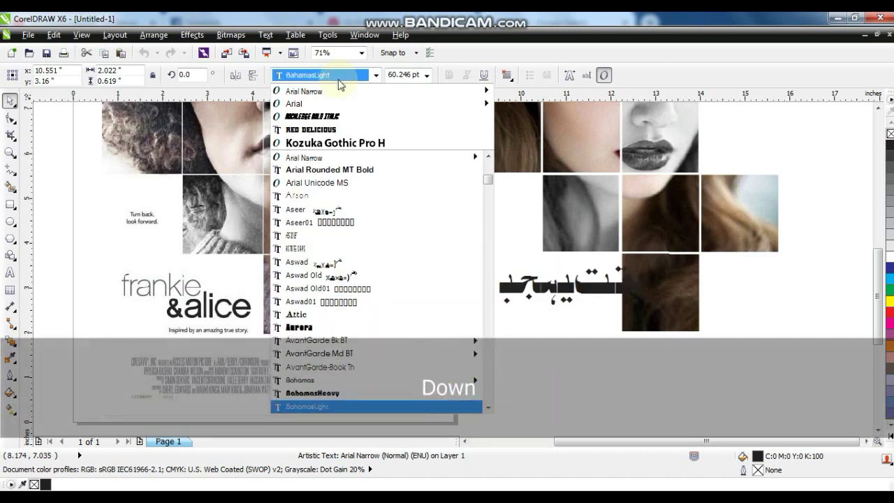
key(Down)
key(Down)
key(Down)
key(Down)
key(Down)
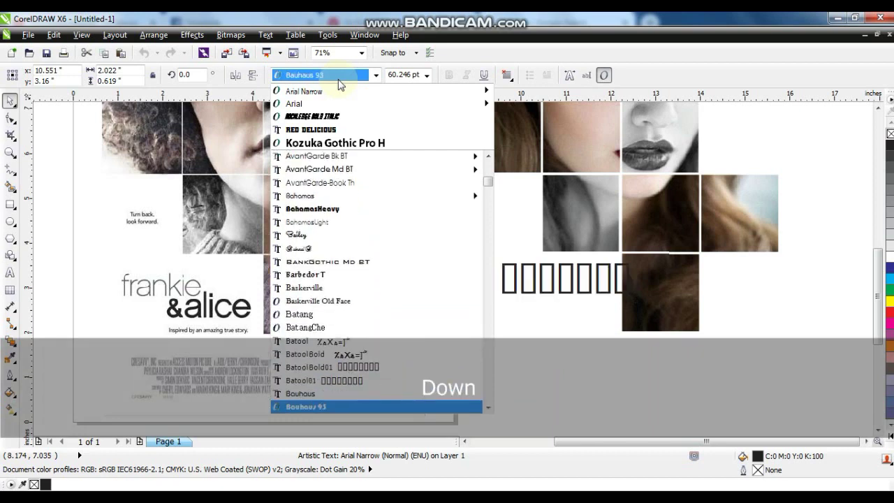
key(Down)
key(Down)
key(Down)
key(Down)
key(Down)
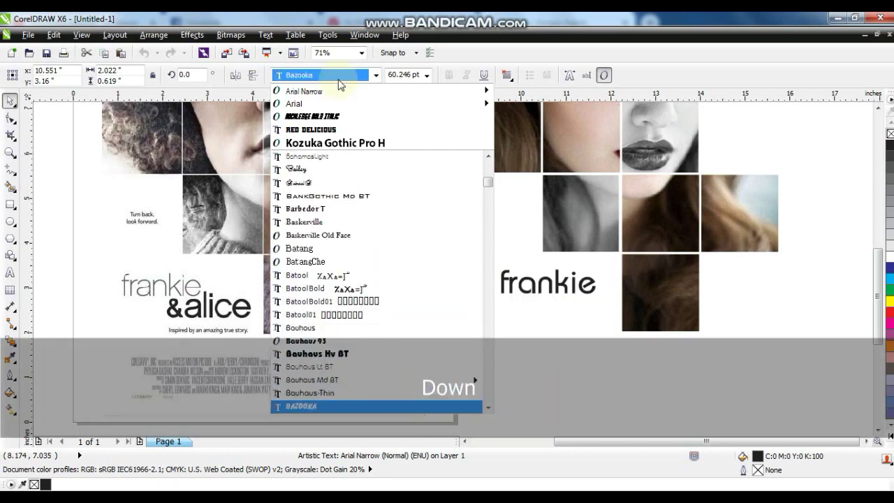
key(Down)
key(Down)
key(Down)
key(Down)
key(Down)
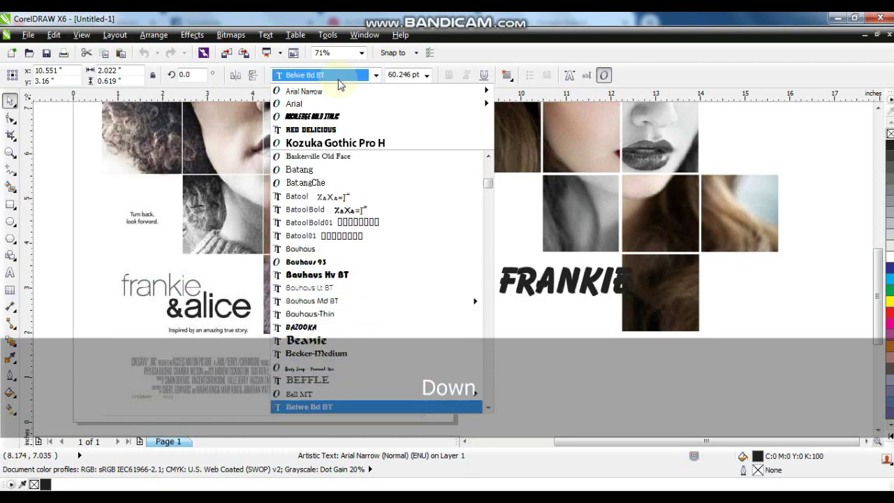
key(Up)
key(Return)
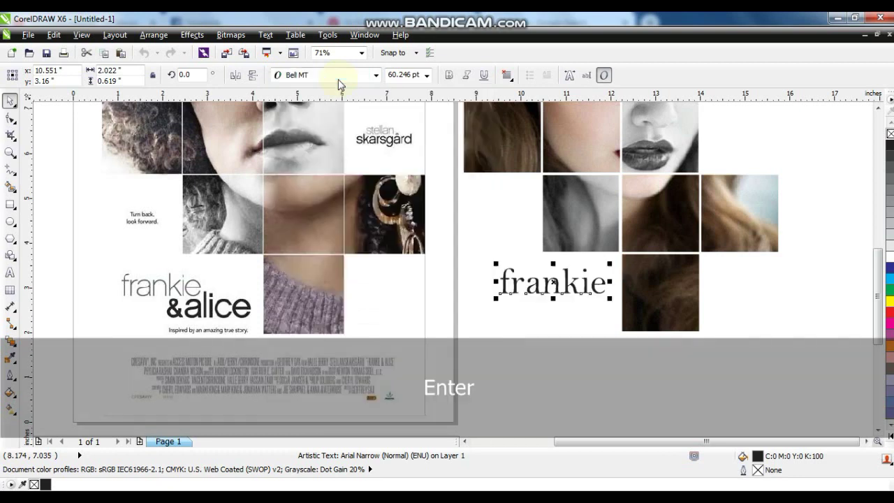
Shrink the "frankie" text to about 47 pt and place a copy of it directly underneath
drag(609, 299, 586, 293)
drag(528, 280, 518, 301)
right_click(518, 302)
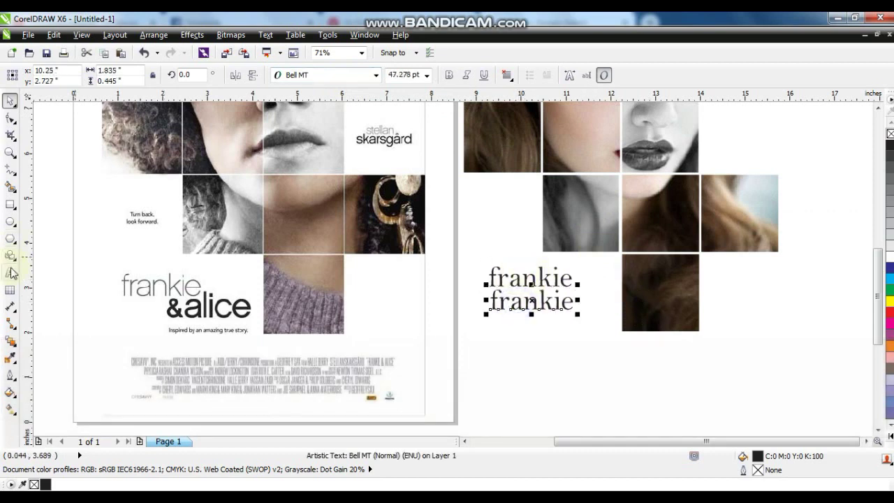
Change the lower copy's wording to "&alice" and make it bold
click(10, 273)
key(shift+Home)
text(&a)
click(11, 100)
click(449, 75)
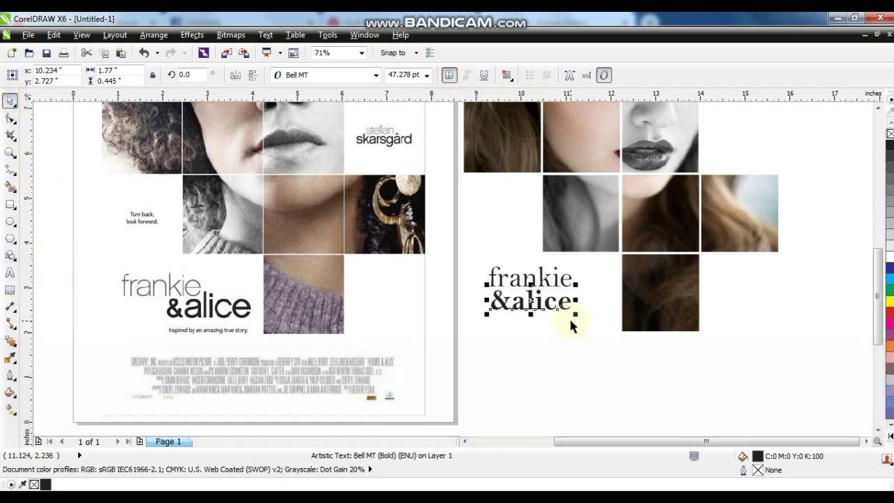
Offset "&alice" to the right under "frankie", then align both with the grid's left edge and enlarge them to about 52 pt
drag(560, 307, 605, 307)
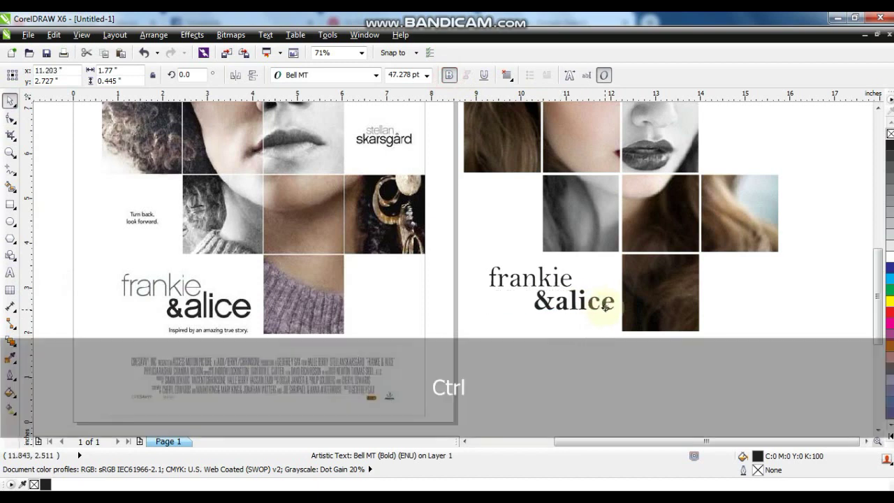
shift+click(559, 279)
drag(560, 287, 504, 281)
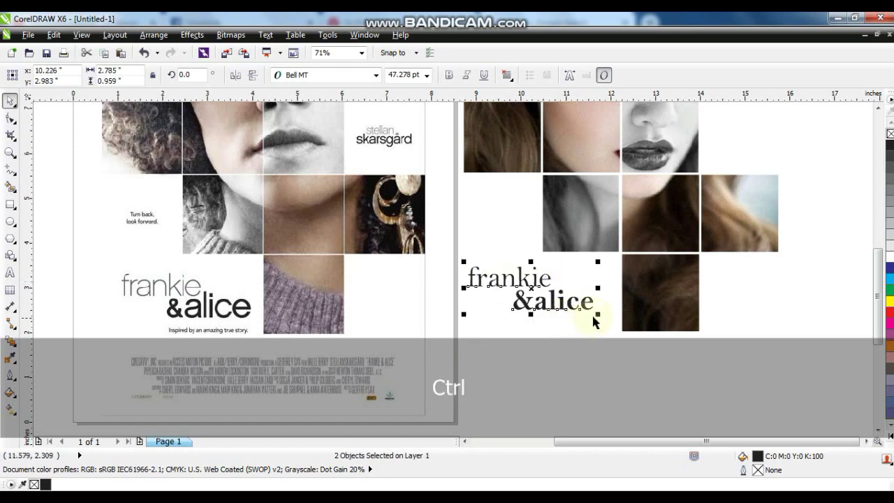
drag(597, 313, 609, 320)
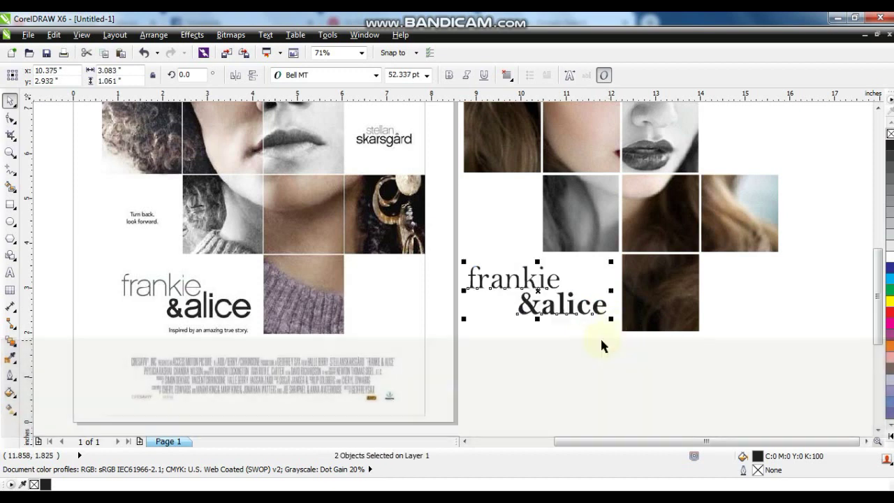
Copy "frankie" into the blank first cell of row four at about 21 pt and replace it with "Turn back" over "look forward"
key(Escape)
drag(529, 282, 512, 204)
ctrl+right_click(529, 206)
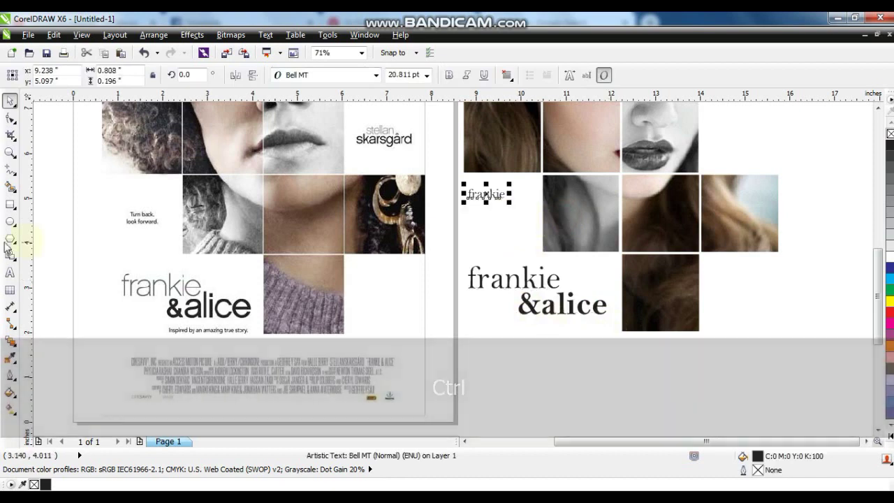
click(11, 277)
key(shift+Home)
text(Tu)
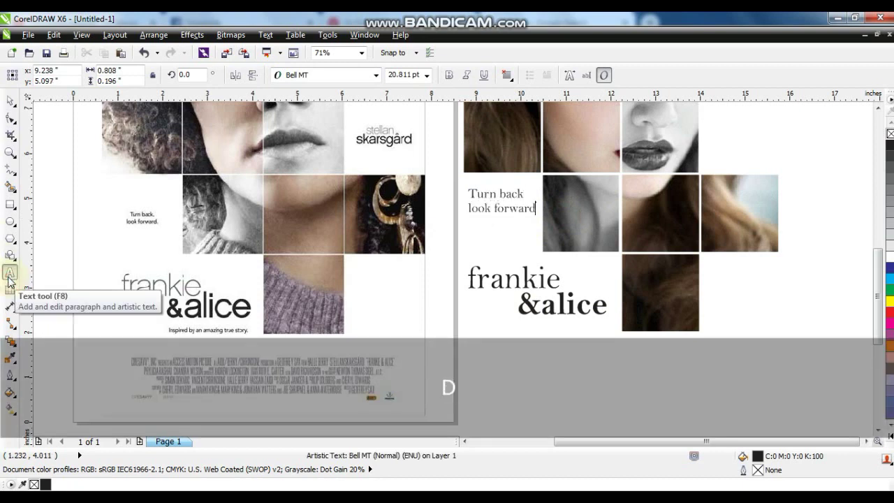
Center-align the two-line "Turn back look forward" text and shrink it to about 19 pt within its blank cell
click(507, 75)
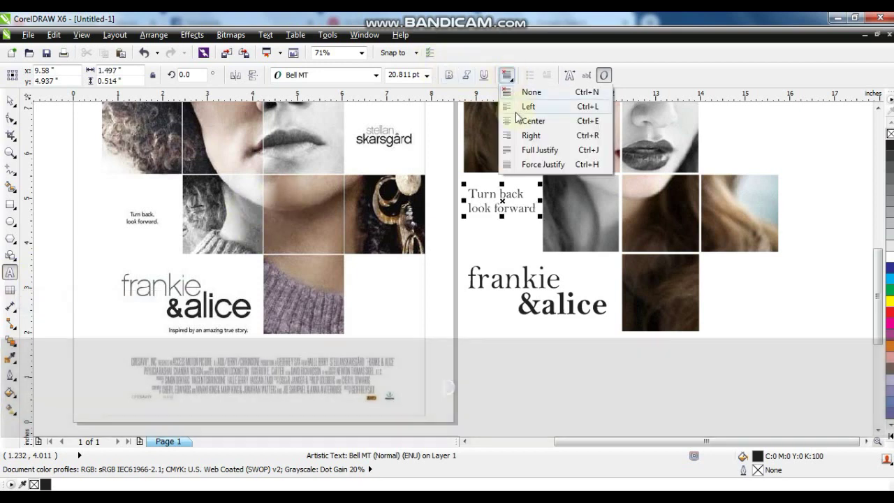
click(521, 121)
click(10, 104)
drag(541, 218, 500, 215)
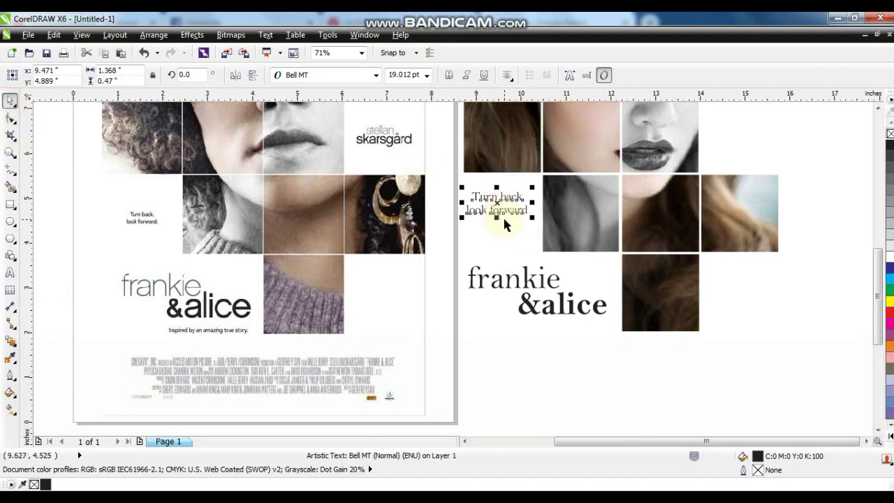
Copy the "Turn back look forward" text into the blank fourth cell of row three and the blank first cell of row two
drag(506, 210, 746, 140)
right_click(746, 140)
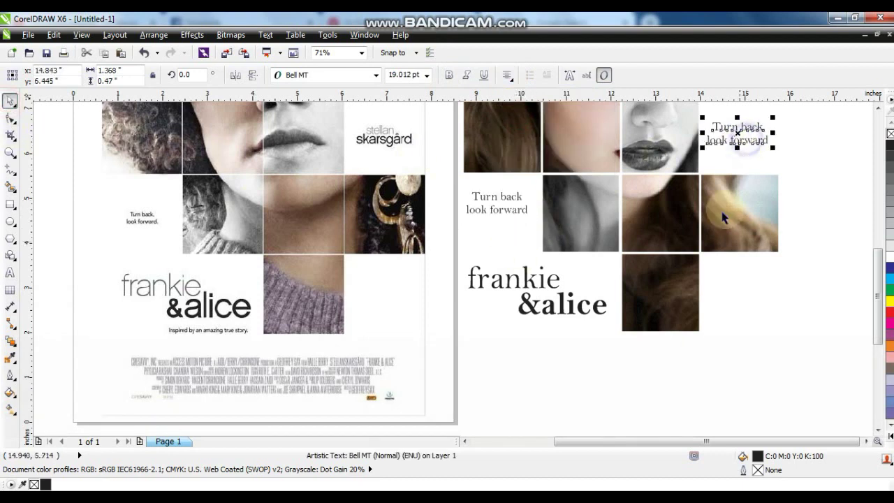
key(F3)
key(Escape)
key(F3)
key(Escape)
drag(801, 159, 488, 366)
key(shift+F2)
key(Escape)
drag(657, 242, 502, 196)
right_click(503, 196)
click(749, 287)
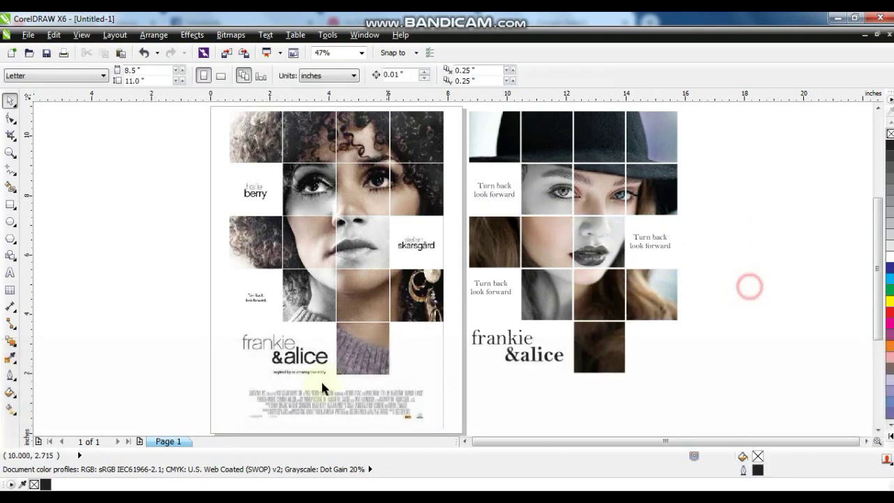
Draw a rectangle about 6.45 by 1.2 inches around the credits block on the reference poster
click(10, 203)
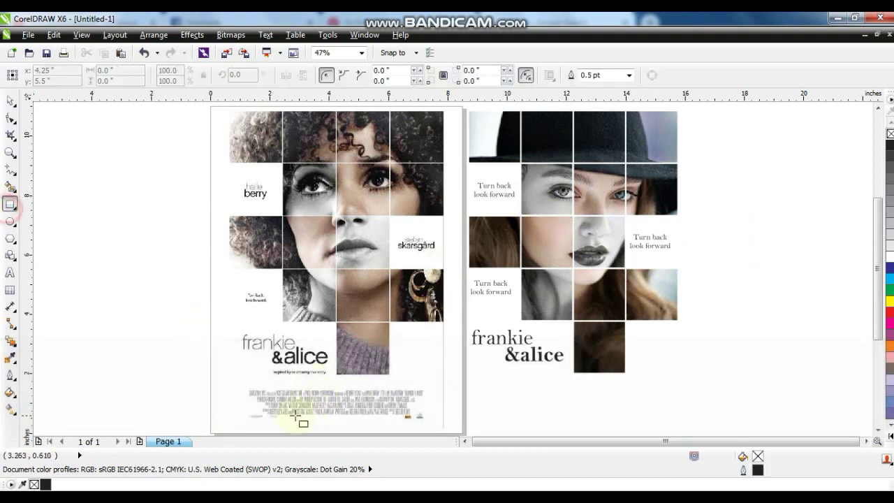
drag(241, 386, 433, 422)
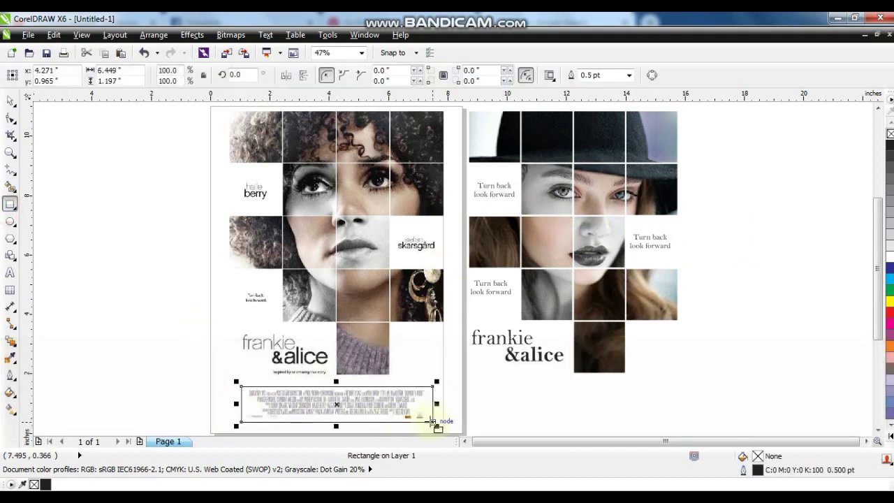
click(10, 101)
Duplicate the reference poster bitmap in place and PowerClip the copy inside the rectangle around the credits block
click(415, 348)
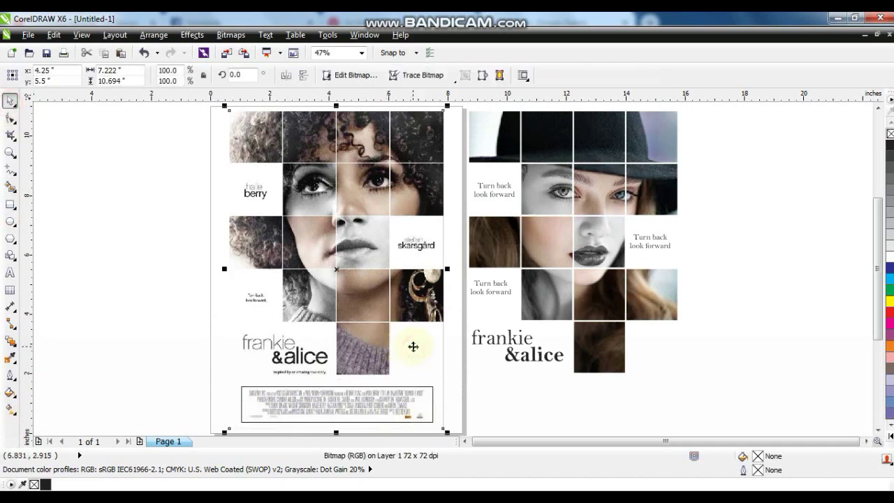
key(KP_Add)
click(192, 35)
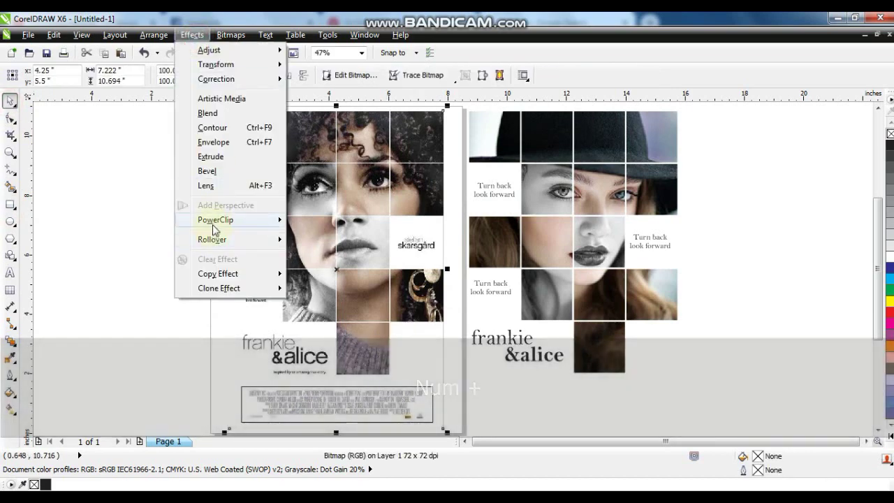
click(300, 222)
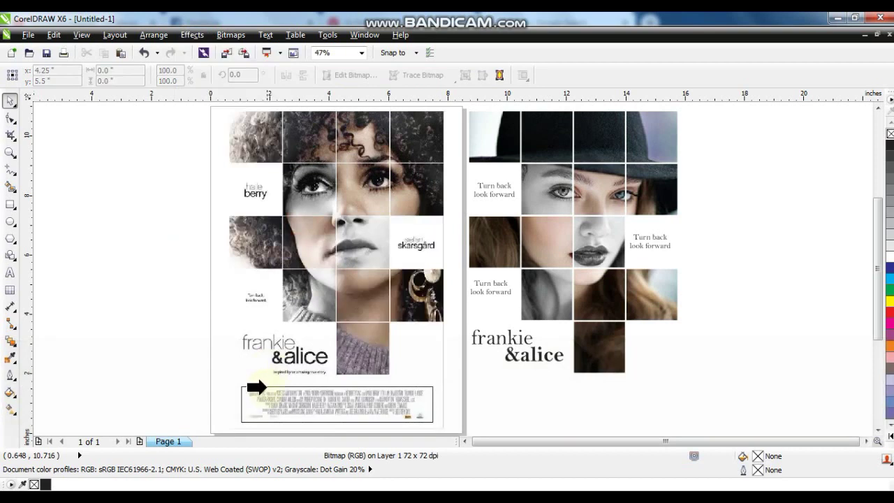
click(265, 387)
Remove the outline from the clipped credits block and move it beneath the recreated poster, level with the original credits
right_click(889, 134)
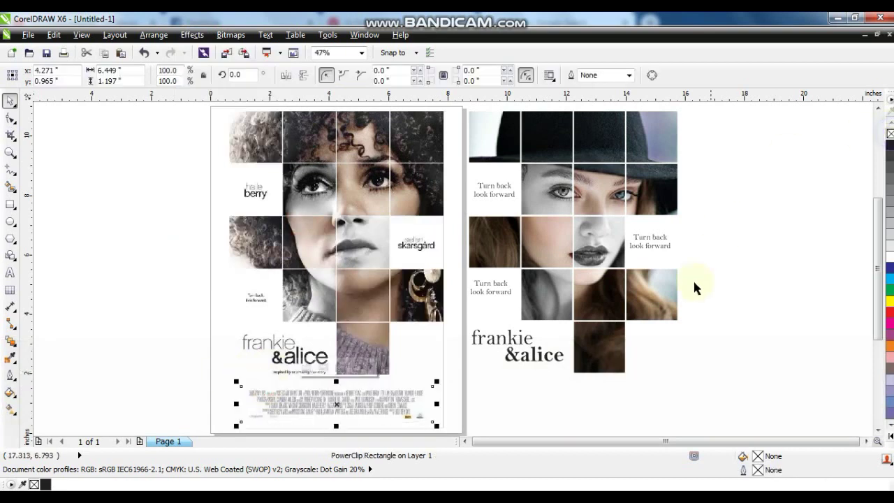
drag(380, 409, 615, 408)
click(748, 377)
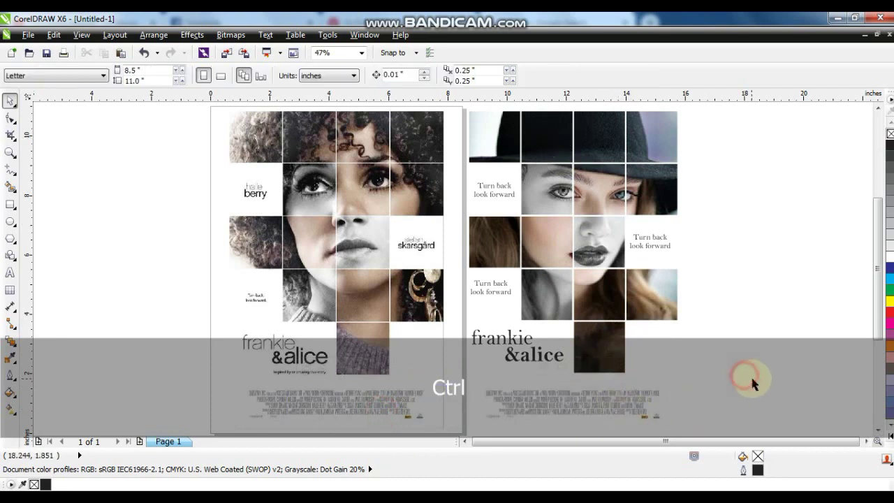
Shift the whole recreated poster slightly farther from the page and move the reference poster to its right side
key(z)
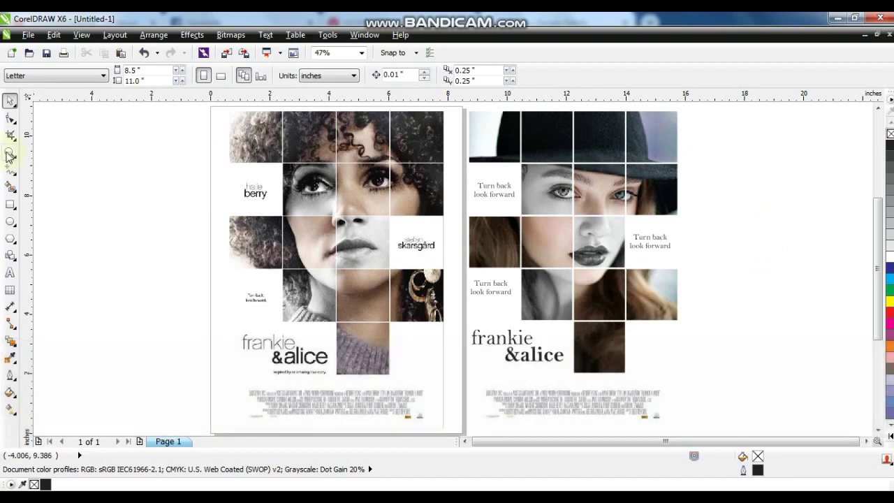
right_click(446, 197)
click(10, 101)
drag(679, 155, 441, 377)
drag(536, 264, 568, 264)
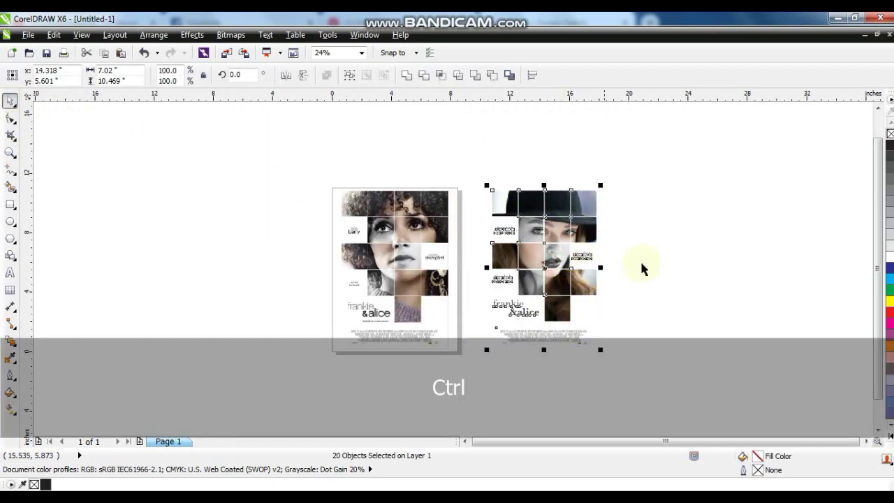
click(658, 249)
drag(382, 239, 648, 244)
click(774, 204)
Compare the recreated poster and the reference side by side in a full-screen preview
drag(790, 160, 443, 394)
key(shift+F2)
key(Escape)
key(F9)
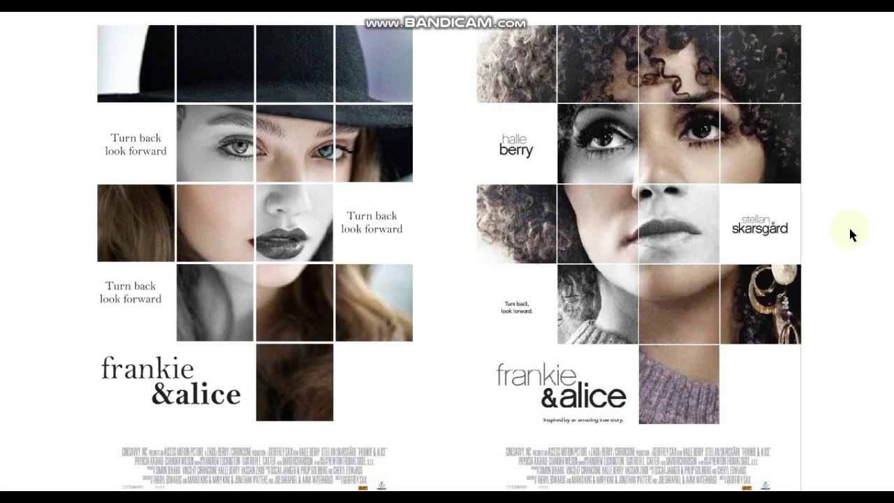
click(850, 234)
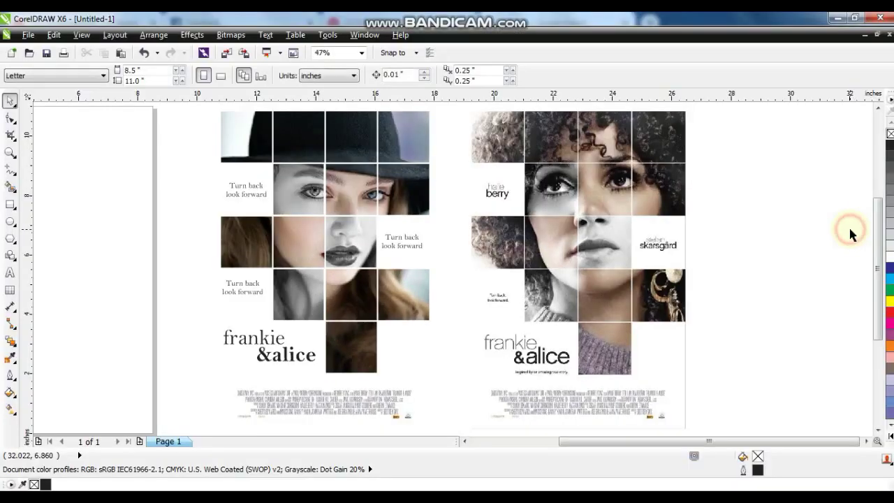